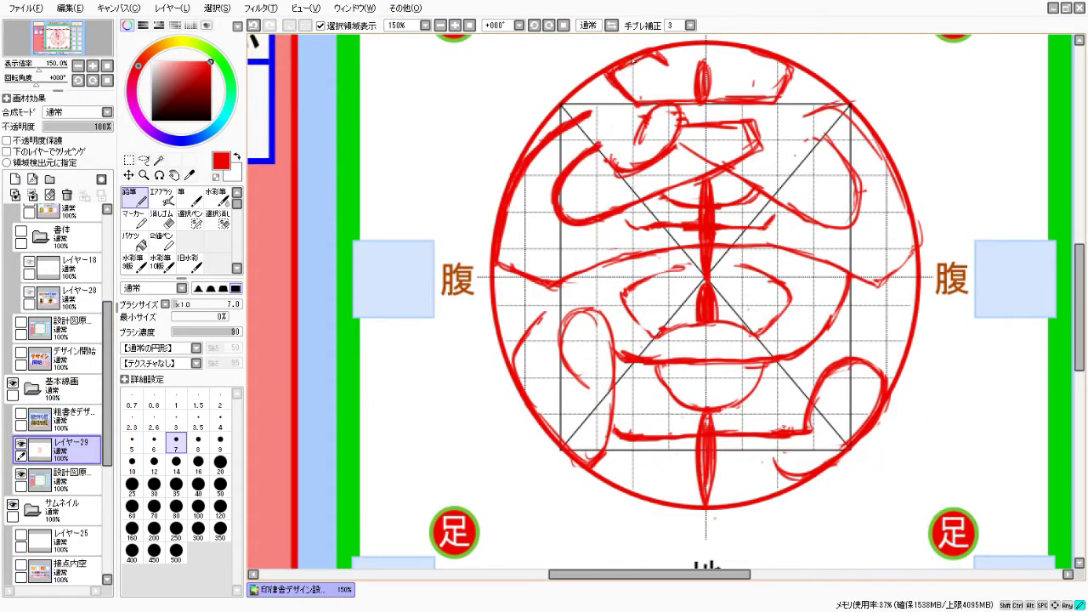
Retrace the rough upper character, central arc, eye-shaped strokes and lower-left hook in thick red lines at brush size 12.
drag(638, 128, 757, 136)
mouse_move(613, 204)
mouse_down()
mouse_move(850, 122)
mouse_move(885, 280)
mouse_up()
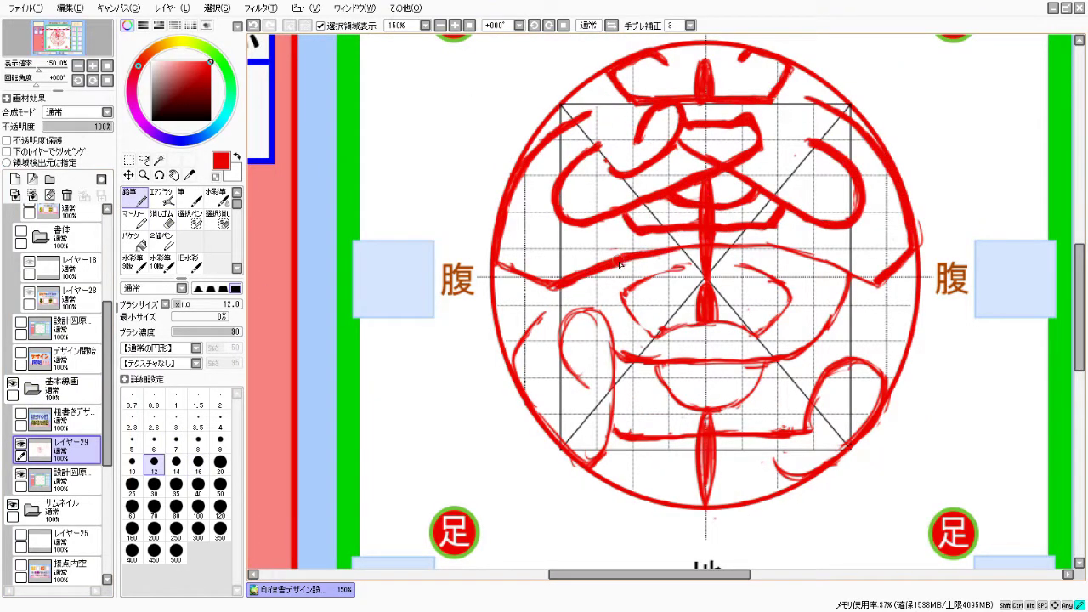
drag(629, 332, 757, 323)
drag(510, 314, 586, 450)
drag(595, 314, 612, 467)
key(e)
drag(655, 392, 765, 375)
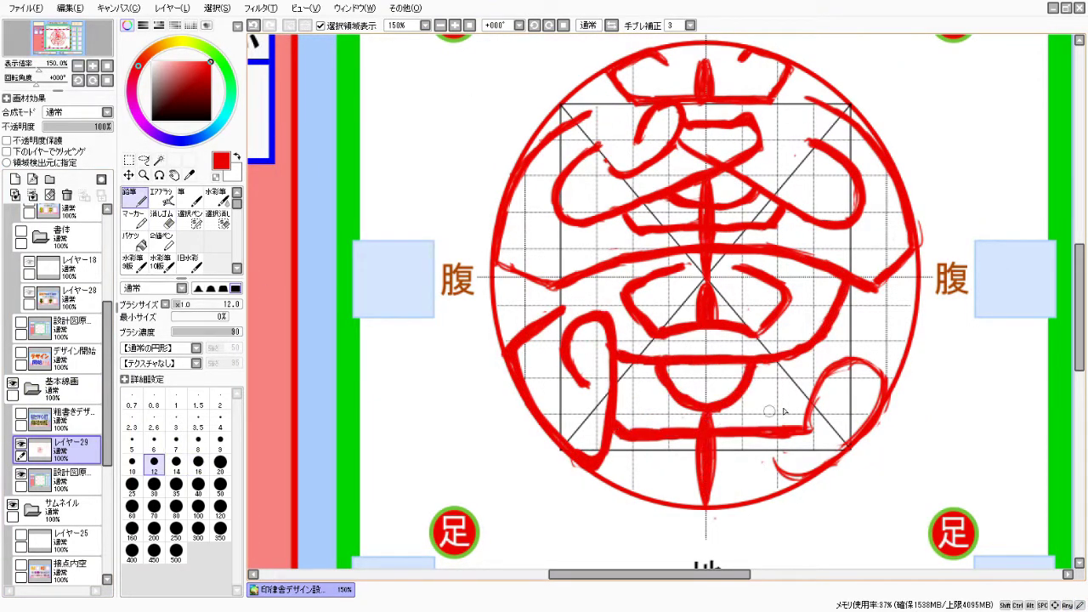
Retrace the lower character's baseline, lower-right hook and right-hand curve with the same thick strokes.
key(n)
drag(621, 429, 697, 434)
drag(774, 476, 876, 375)
drag(807, 289, 867, 348)
drag(630, 289, 774, 281)
Write the contact-point and enclosed-space counts beside the seal, with a circled 7 on the upper right, and hide the notes layer.
drag(978, 111, 999, 165)
drag(952, 324, 1033, 399)
click(21, 475)
On a copy of the line layer, redraw the shoulder strokes on both sides and reshape both ends of the central arc.
drag(527, 162, 580, 220)
drag(553, 102, 608, 166)
drag(510, 289, 561, 391)
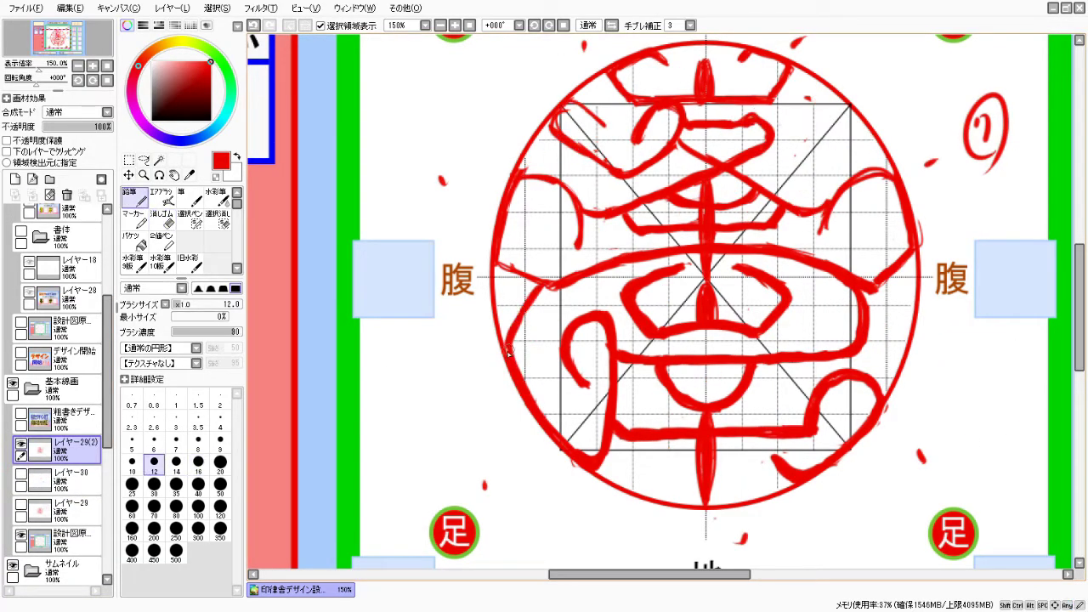
drag(842, 230, 919, 298)
key(e)
drag(502, 256, 578, 272)
Thicken the central vertical stroke and lower-left hook, and clean up the edges around the baseline with the eraser.
key(n)
mouse_move(689, 273)
mouse_down()
mouse_move(627, 324)
mouse_move(808, 289)
mouse_move(706, 330)
mouse_up()
drag(706, 238, 706, 315)
drag(612, 314, 570, 374)
key(e)
drag(629, 430, 676, 434)
drag(771, 351, 850, 400)
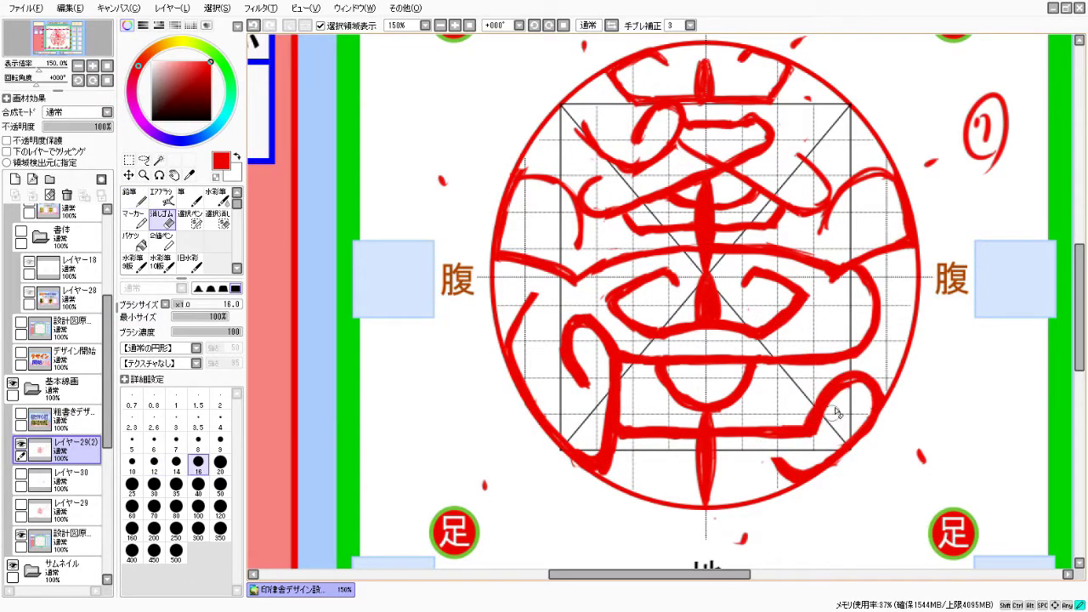
Refine the upper character's left and right tips, write the count notes beside the seal and hide that notes layer.
key(n)
drag(578, 115, 603, 162)
drag(790, 154, 893, 239)
drag(923, 345, 974, 434)
drag(990, 379, 1024, 413)
click(21, 443)
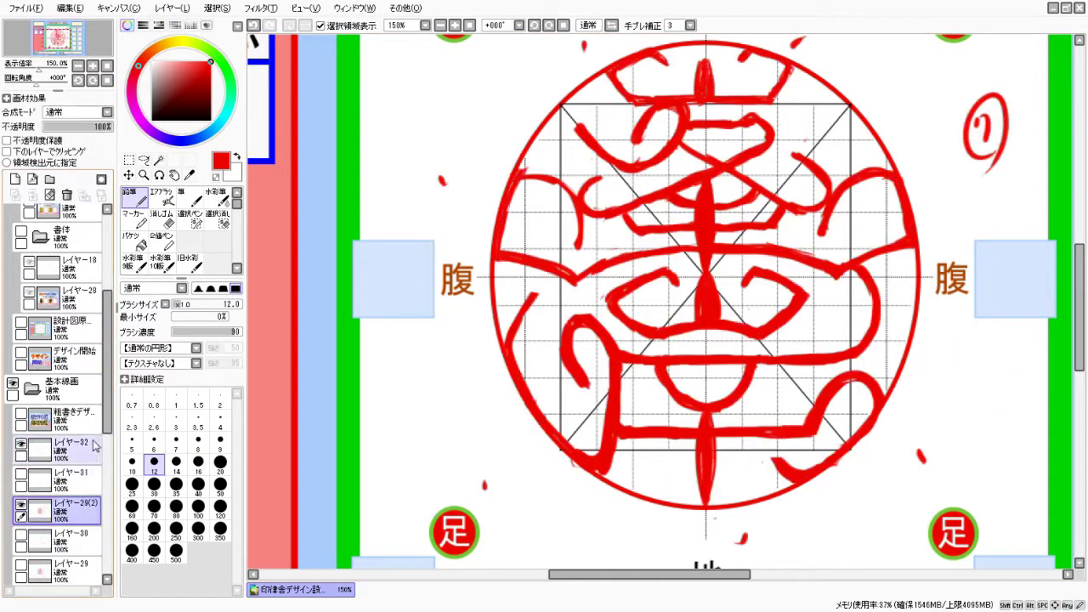
On another copy of the line layer, redraw the upper character's left and right strokes wider and clean up the central arc.
click(60, 473)
drag(510, 195, 638, 119)
drag(791, 229, 885, 161)
drag(579, 170, 671, 196)
drag(740, 111, 841, 200)
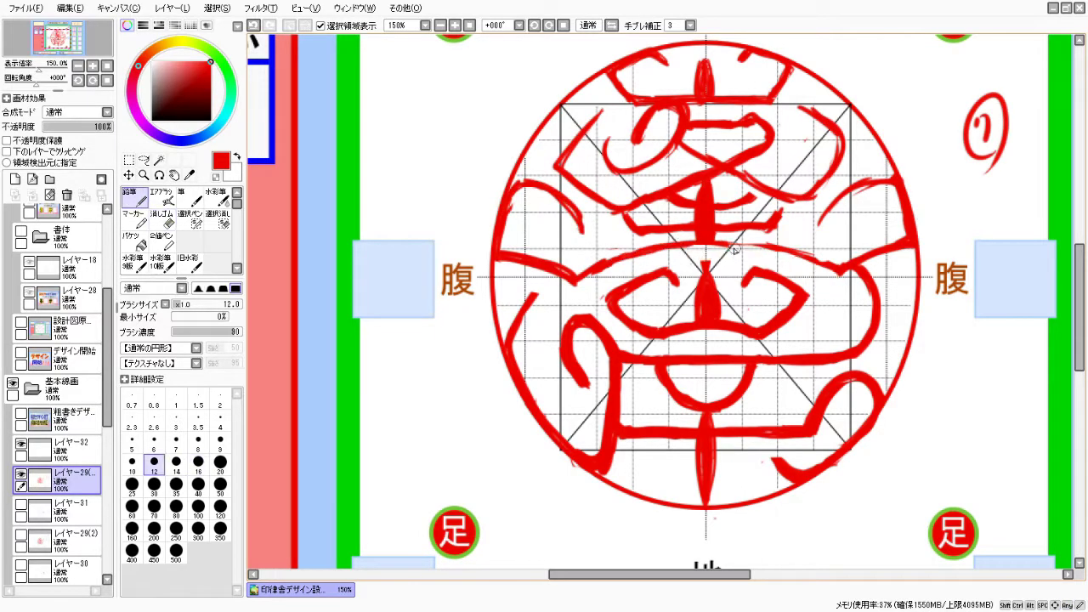
drag(672, 255, 808, 242)
drag(561, 110, 587, 196)
Replace the bowl-shaped stroke in the lower character with a flat bracket and thicken the lower-left hook.
scroll(923, 219, right, 5)
key(e)
key(n)
drag(407, 416, 520, 426)
drag(341, 357, 344, 426)
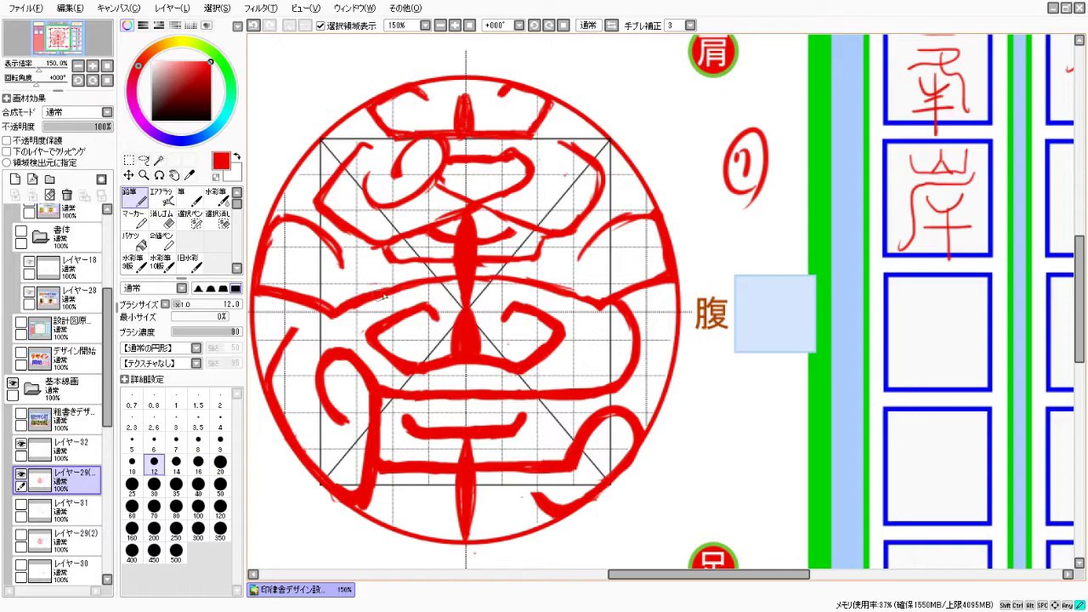
Thicken the right shoulder stroke, the upper-left outline and the small strokes around the central vertical.
drag(587, 216, 646, 255)
drag(318, 204, 408, 255)
drag(493, 229, 553, 260)
Number the enclosed spaces on a new layer and write the circled count 12 with a cross beside the seal.
click(15, 179)
drag(733, 413, 778, 472)
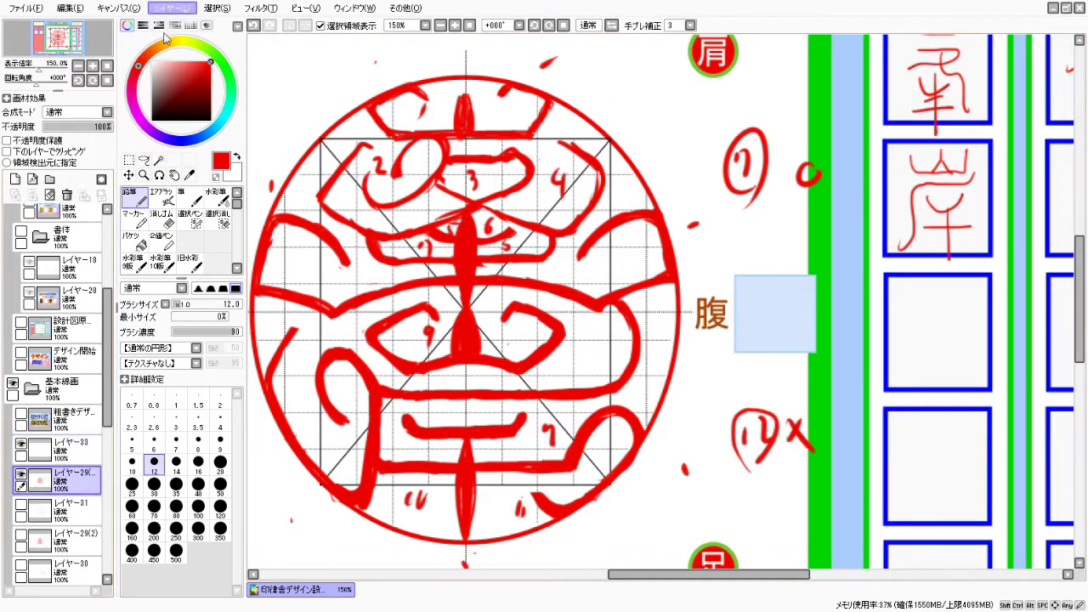
key(ctrl+z)
Erase part of the upper character's right side and redraw its right-hand and shoulder strokes.
scroll(544, 306, left, 5)
key(e)
mouse_move(519, 247)
mouse_down()
mouse_move(678, 221)
mouse_move(595, 204)
mouse_up()
key(n)
drag(710, 157, 761, 226)
mouse_move(646, 217)
mouse_down()
mouse_move(723, 212)
mouse_move(629, 285)
mouse_up()
Rework the upper character's central crossing and box, and redraw the horizontal stroke above the central arc.
key(e)
key(n)
mouse_move(510, 221)
mouse_down()
mouse_move(647, 244)
mouse_move(596, 204)
mouse_up()
drag(477, 153, 511, 230)
scroll(414, 287, up, 4)
drag(400, 280, 544, 297)
On the top notes layer, tick the contact points around the circle's rim and put a circle mark beside the circled 7.
scroll(859, 378, down, 6)
scroll(859, 378, up, 2)
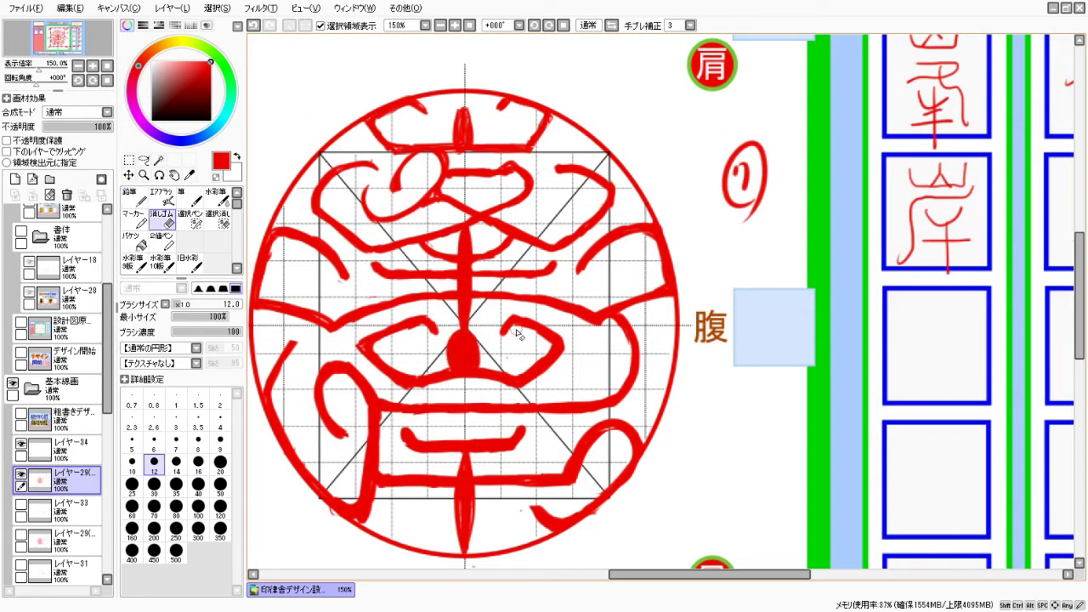
scroll(462, 352, down, 3)
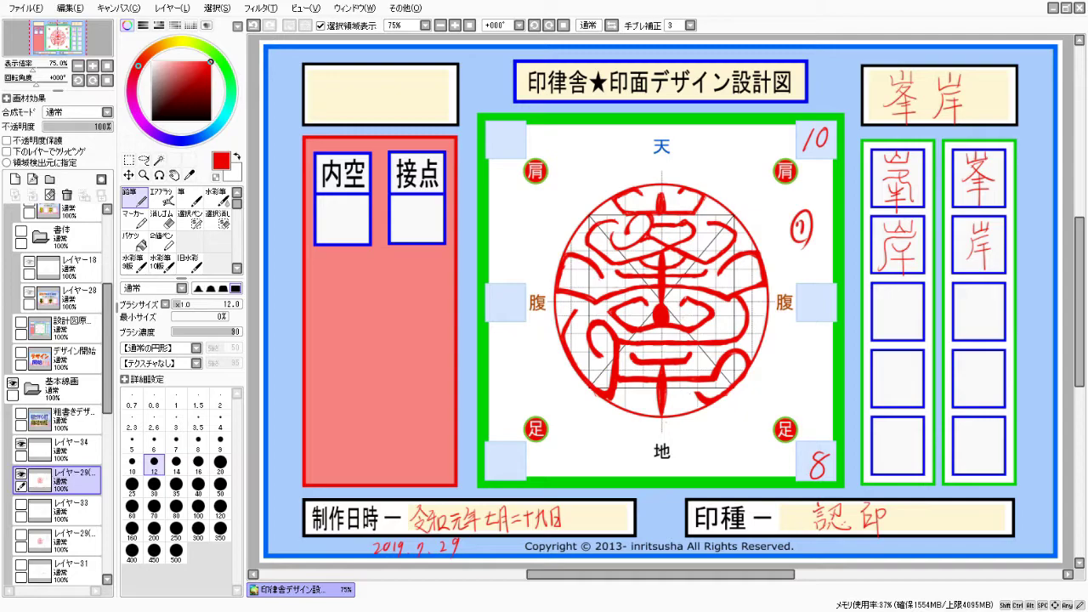
click(51, 448)
scroll(663, 315, up, 3)
scroll(663, 314, down, 2)
drag(606, 146, 604, 158)
drag(693, 131, 680, 147)
drag(813, 266, 802, 277)
drag(783, 468, 785, 486)
drag(491, 241, 490, 262)
drag(881, 215, 876, 230)
drag(674, 527, 671, 539)
Number the enclosed spaces inside the seal up to 11.
mouse_move(634, 174)
mouse_down()
mouse_move(614, 203)
mouse_move(657, 237)
mouse_up()
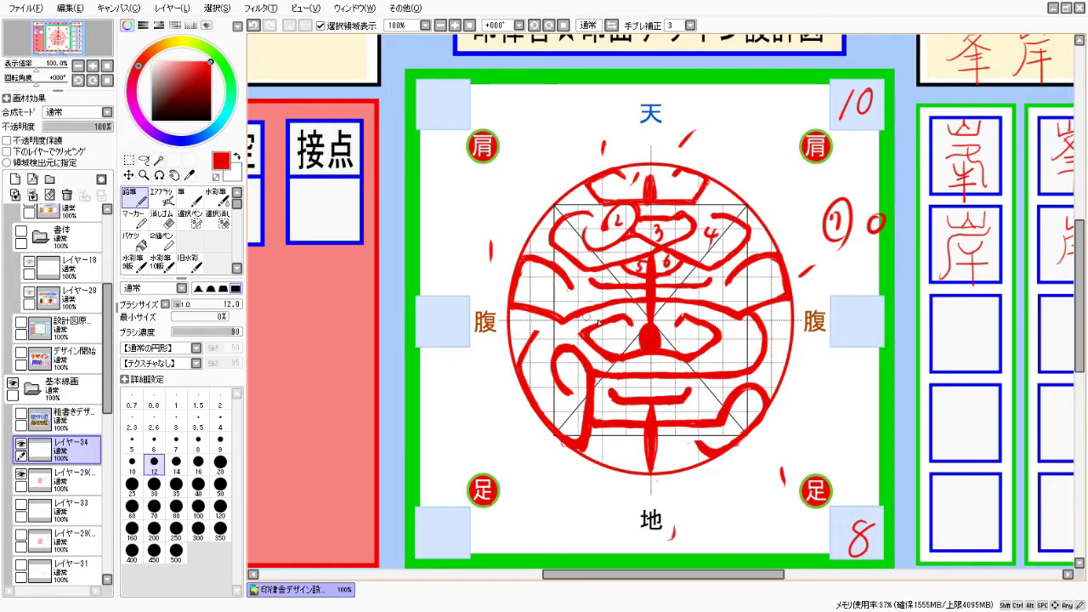
drag(623, 442, 620, 459)
drag(706, 389, 702, 410)
drag(681, 446, 693, 458)
drag(753, 281, 759, 297)
Write a circled 11 and the total 18, each with a circle mark, and add a circled OK beside the seal.
drag(829, 361, 841, 417)
drag(878, 381, 876, 400)
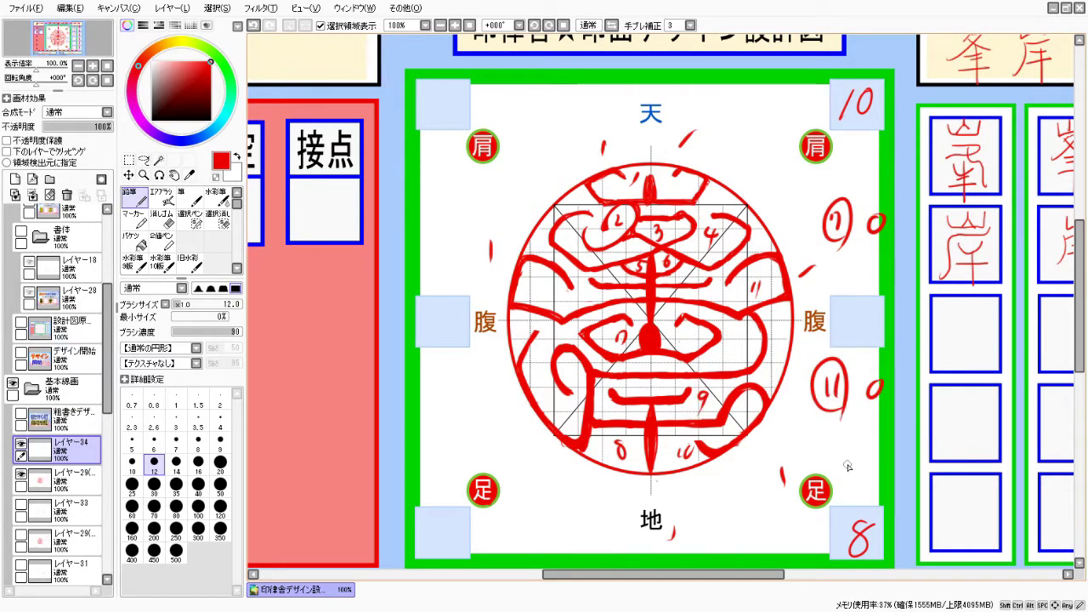
drag(818, 436, 814, 466)
drag(842, 437, 833, 464)
drag(860, 439, 857, 454)
mouse_move(893, 451)
mouse_down()
mouse_move(888, 469)
mouse_move(914, 473)
mouse_up()
drag(907, 435, 896, 483)
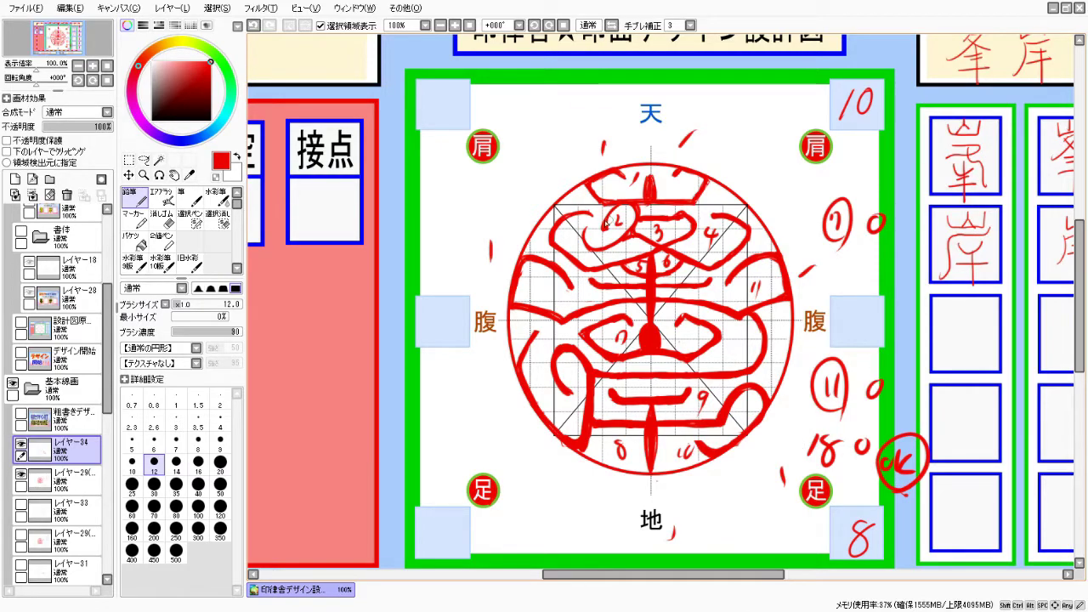
On a fresh copy of the line layer with the older versions hidden, redraw the central arc as one thin curve across the seal.
click(68, 480)
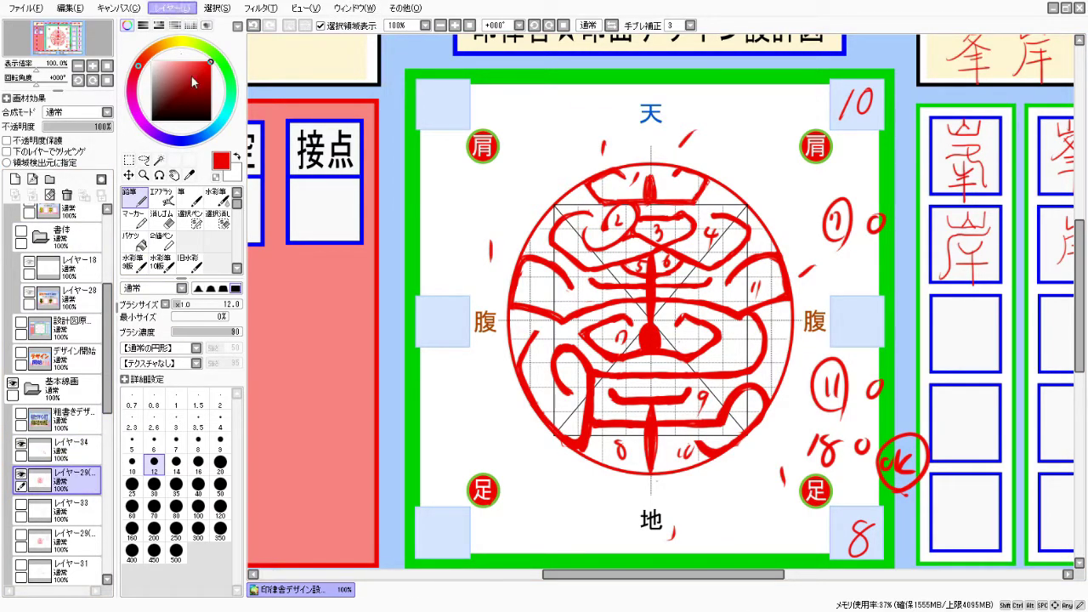
mouse_move(59, 478)
mouse_down()
mouse_move(60, 451)
mouse_move(31, 510)
mouse_up()
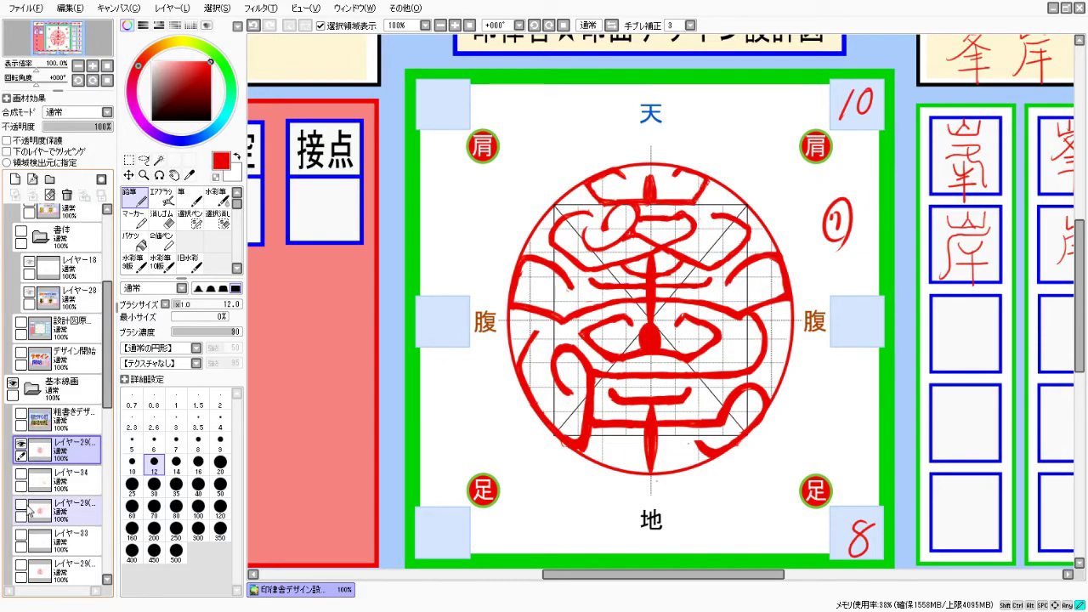
mouse_move(521, 316)
mouse_down()
mouse_move(782, 307)
mouse_move(583, 315)
mouse_move(796, 292)
mouse_up()
key(e)
key(n)
drag(721, 308, 791, 291)
Erase the shoulder strokes on both sides and sketch new outer curves for the upper character.
key(e)
mouse_move(536, 281)
mouse_down()
mouse_move(578, 215)
mouse_move(519, 285)
mouse_move(545, 232)
mouse_move(575, 216)
mouse_up()
key(n)
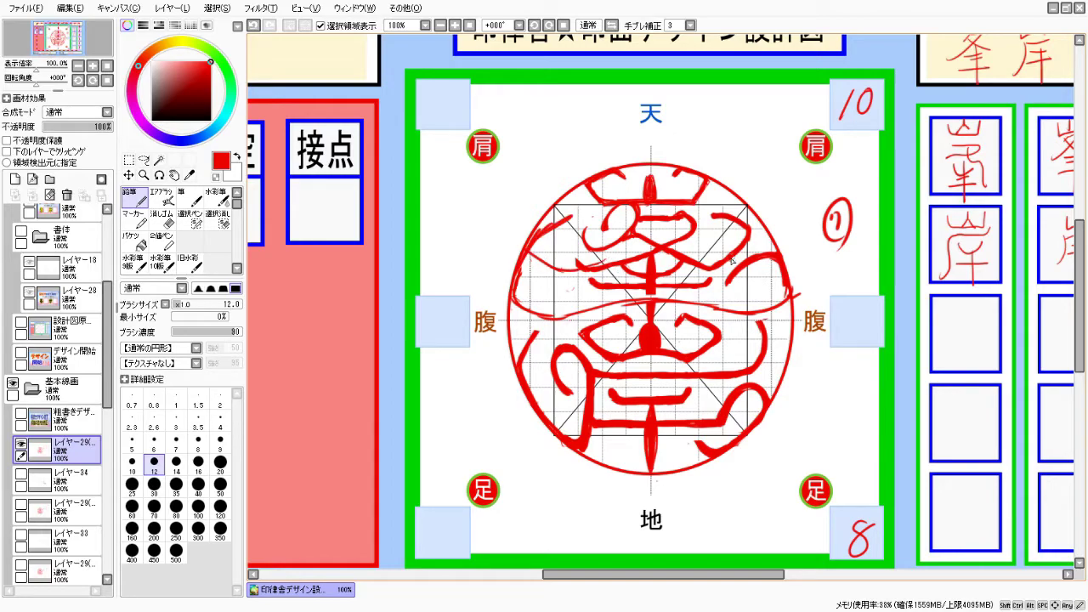
key(e)
mouse_move(765, 264)
mouse_down()
mouse_move(742, 227)
mouse_move(755, 259)
mouse_up()
key(n)
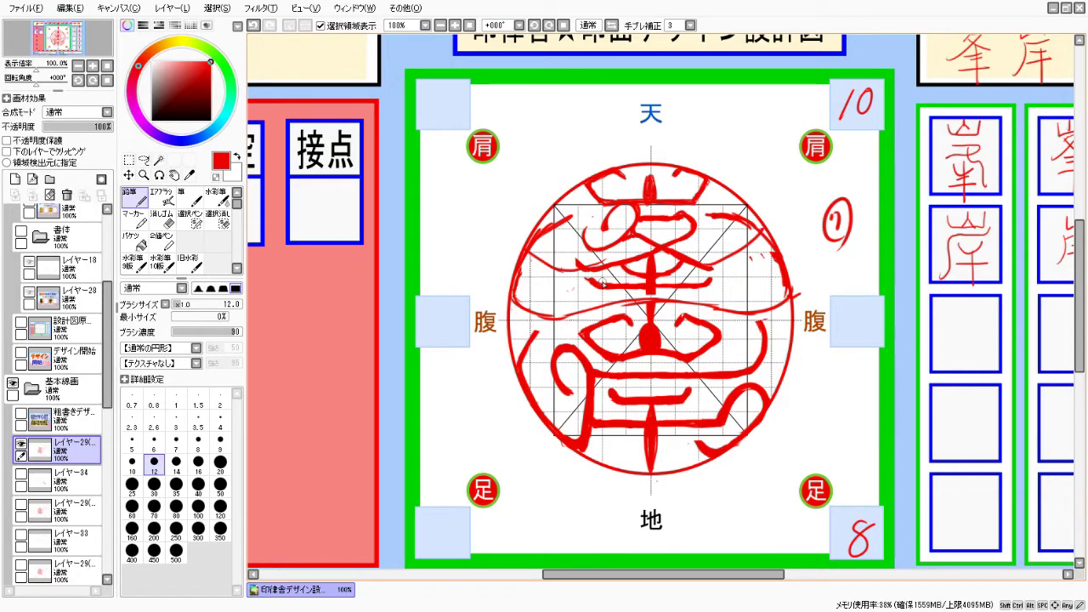
Try curled ends on the upper character's left and right outer strokes.
key(e)
mouse_move(544, 269)
mouse_down()
mouse_move(533, 255)
mouse_move(563, 279)
mouse_move(732, 255)
mouse_move(713, 257)
mouse_move(742, 209)
mouse_move(745, 262)
mouse_up()
key(n)
key(e)
key(n)
key(e)
key(n)
key(e)
key(n)
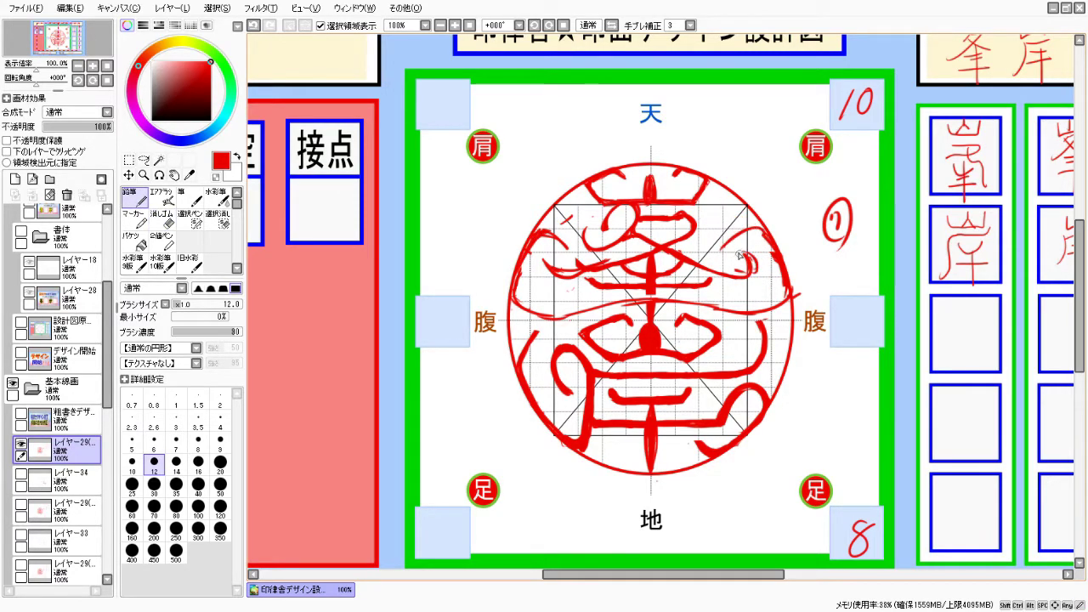
Clean up the strokes under the crossing and redraw the central vertical as one continuous line down to the lower character.
key(e)
mouse_move(557, 268)
mouse_down()
mouse_move(604, 265)
mouse_move(653, 322)
mouse_up()
key(n)
key(e)
drag(651, 255, 653, 320)
key(n)
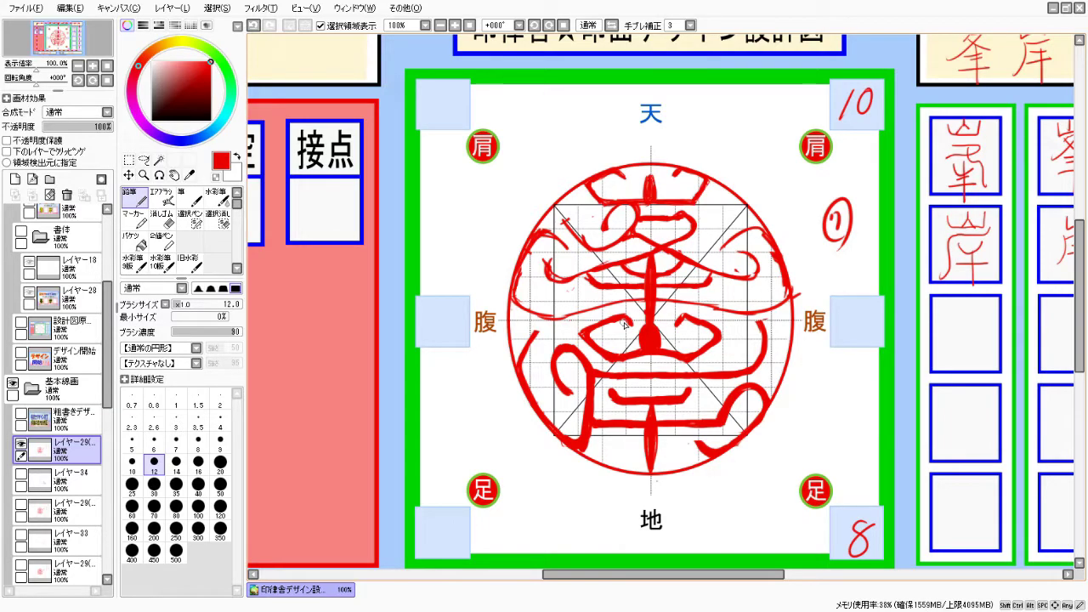
Erase the curled left stroke and the arc's left end, and redraw the left stroke sweeping along the circle's rim.
key(e)
mouse_move(552, 238)
mouse_down()
mouse_move(525, 266)
mouse_move(565, 277)
mouse_up()
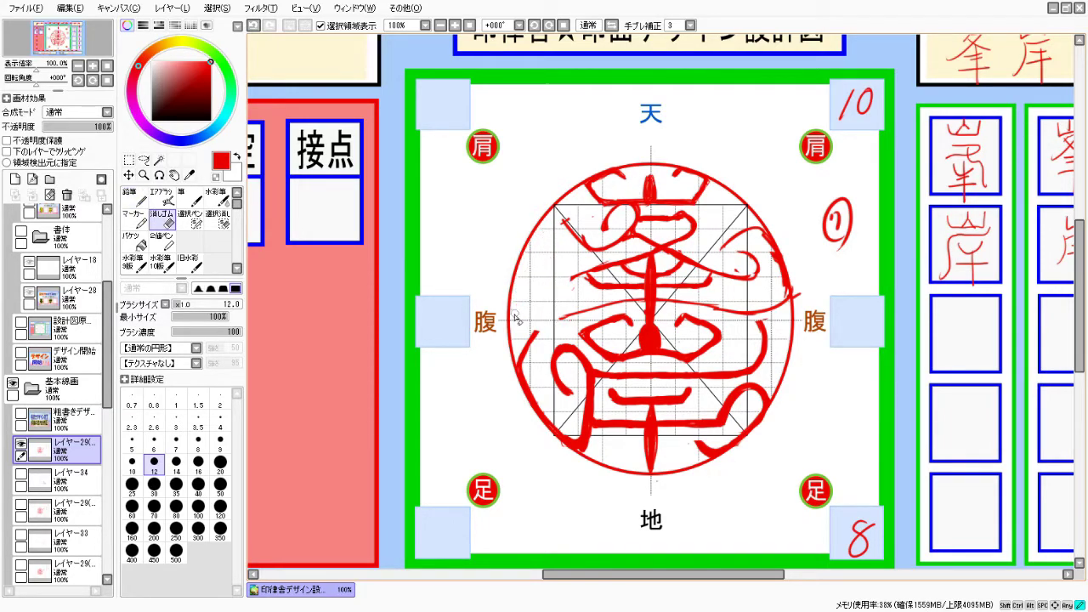
key(n)
mouse_move(535, 234)
mouse_down()
mouse_move(520, 279)
mouse_move(576, 269)
mouse_move(587, 281)
mouse_move(544, 274)
mouse_move(586, 277)
mouse_up()
key(e)
key(n)
key(e)
key(n)
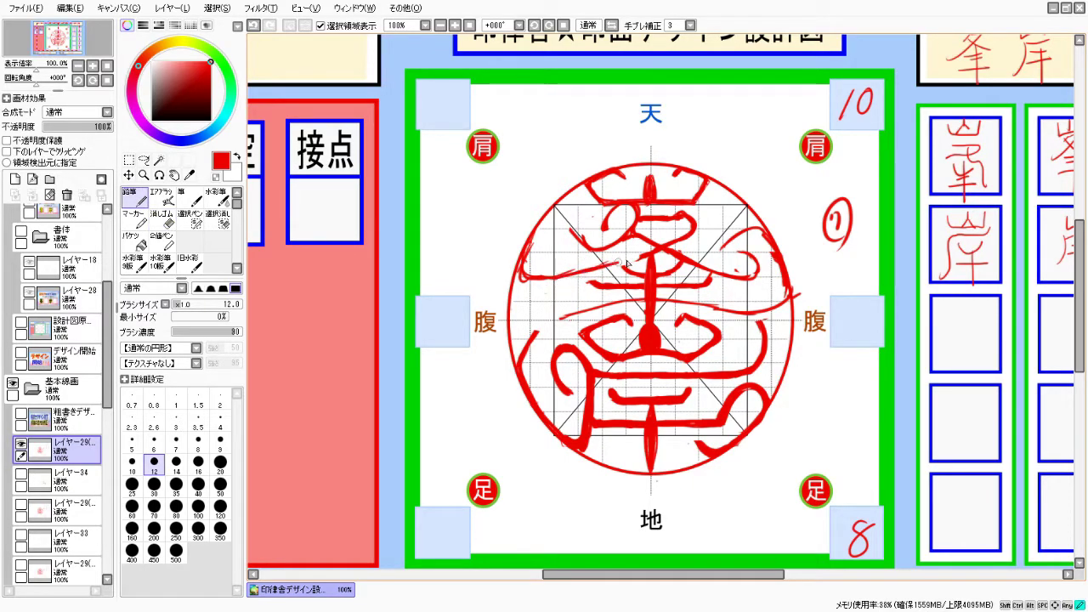
Erase the diagonal tip at the seal's upper left and curve the top of the left stroke inward.
key(e)
mouse_move(557, 212)
mouse_down()
mouse_move(583, 242)
mouse_move(559, 233)
mouse_up()
key(n)
key(e)
key(n)
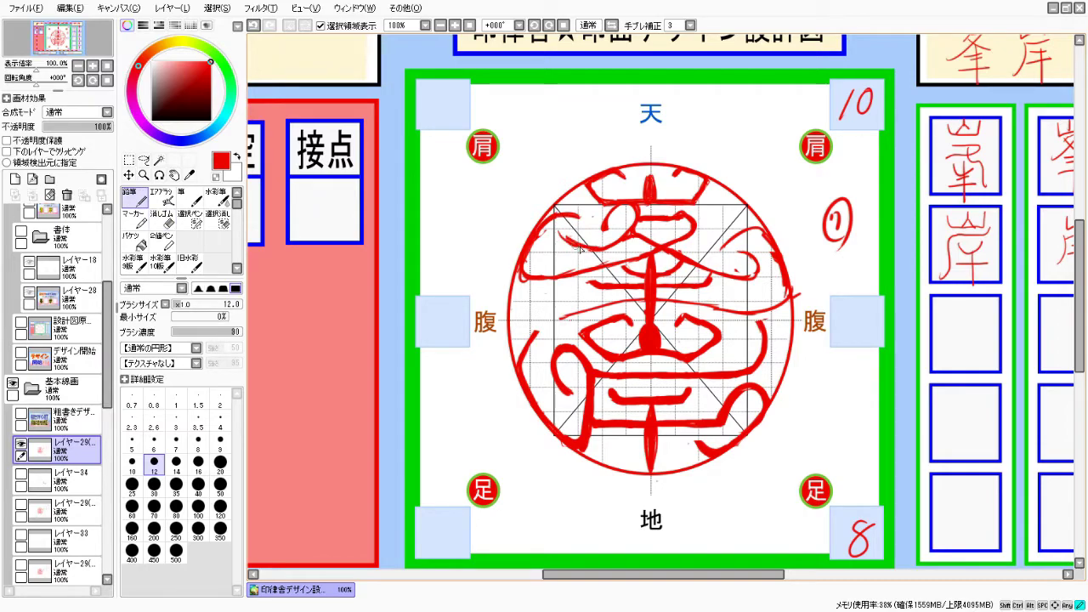
Write the component 夂 as a reference above the circled 7 and reshape the small loop at the seal's upper left.
drag(829, 127, 859, 189)
key(e)
key(n)
mouse_move(606, 208)
mouse_down()
mouse_move(617, 234)
mouse_move(621, 227)
mouse_move(585, 250)
mouse_up()
key(e)
key(n)
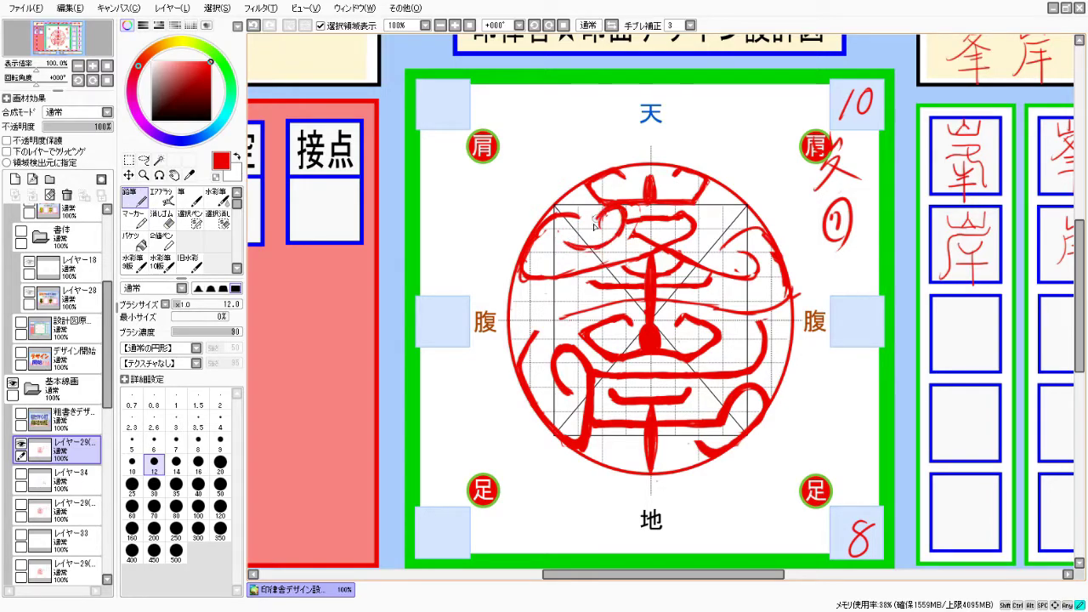
Erase and redraw the upper character's short horizontal stroke with its rounded right end.
key(e)
mouse_move(633, 219)
mouse_down()
mouse_move(693, 219)
mouse_move(674, 223)
mouse_move(697, 234)
mouse_up()
key(n)
Smooth the small upper-left loop and clean up the diagonals crossing above the central vertical stroke.
key(e)
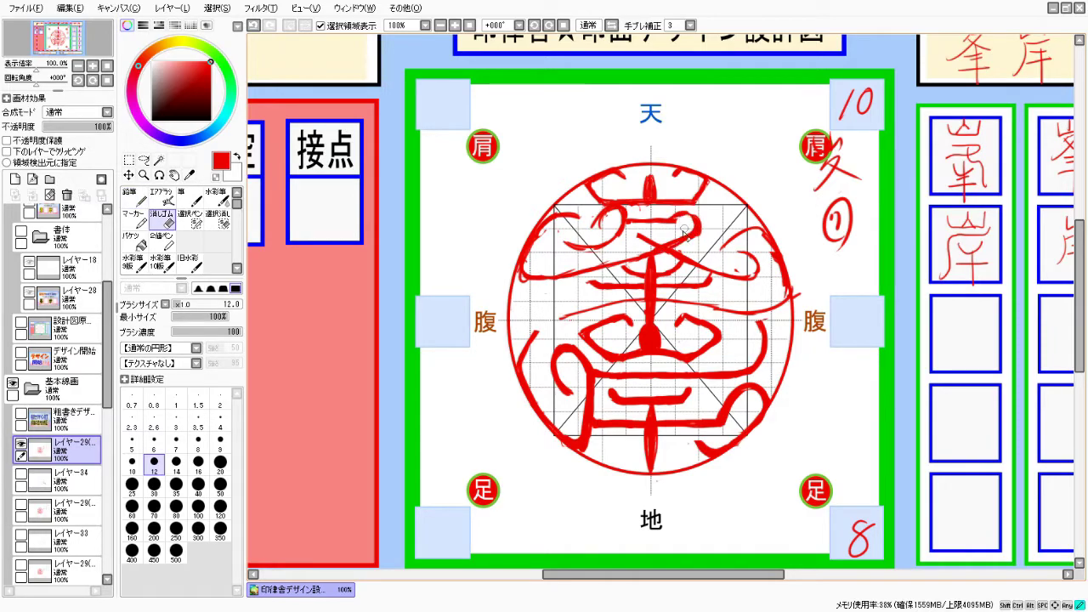
key(n)
key(e)
key(n)
key(e)
key(n)
key(e)
key(n)
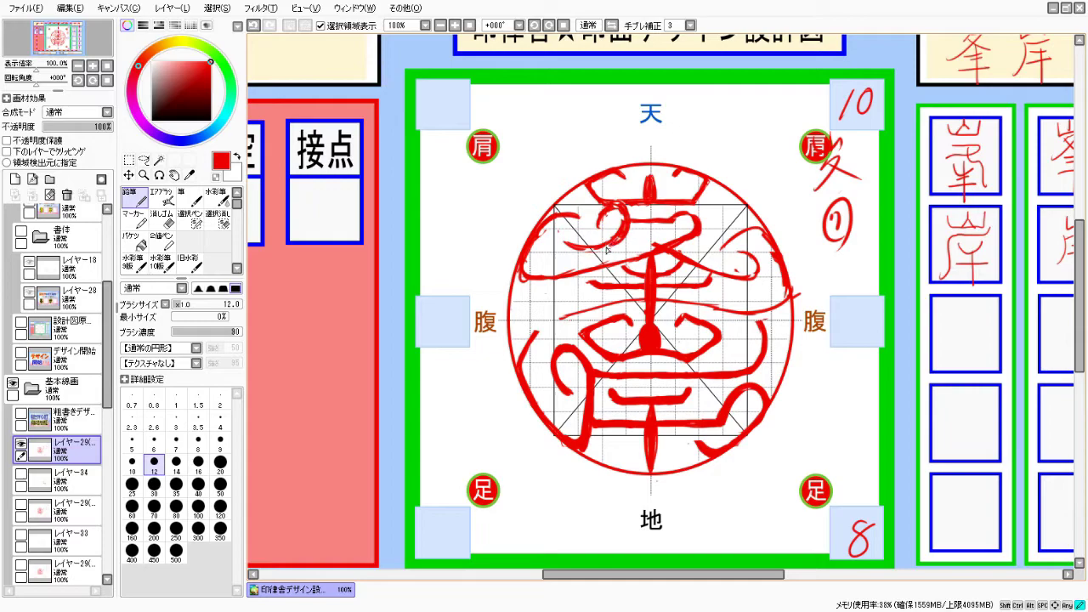
Erase the curled right stroke and redraw it sweeping along the circle's right rim with an inward-curved top.
key(e)
mouse_move(706, 273)
mouse_down()
mouse_move(740, 255)
mouse_move(749, 221)
mouse_move(683, 264)
mouse_move(755, 284)
mouse_move(694, 259)
mouse_move(743, 219)
mouse_move(731, 222)
mouse_up()
key(n)
key(e)
key(n)
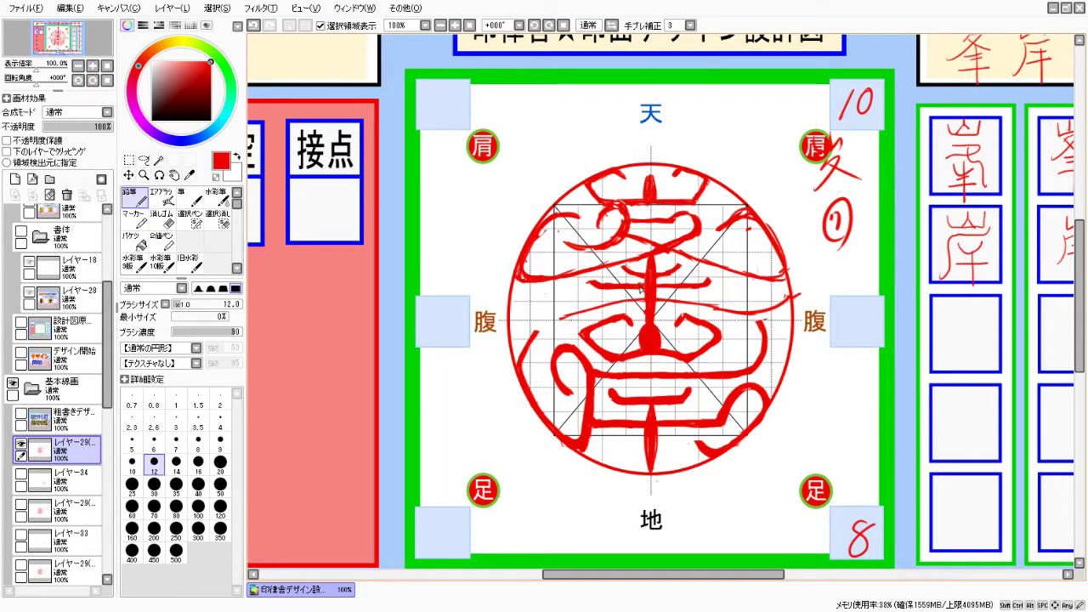
Erase the long arc across the seal's middle and redraw it as a wide horizontal stroke with upturned ends.
key(e)
mouse_move(595, 310)
mouse_down()
mouse_move(561, 316)
mouse_move(549, 299)
mouse_move(561, 316)
mouse_move(722, 311)
mouse_move(746, 320)
mouse_up()
key(n)
key(e)
key(n)
key(e)
key(n)
key(e)
key(n)
mouse_move(554, 318)
mouse_down()
mouse_move(714, 304)
mouse_move(612, 299)
mouse_move(676, 311)
mouse_move(612, 294)
mouse_up()
key(e)
key(n)
key(e)
key(n)
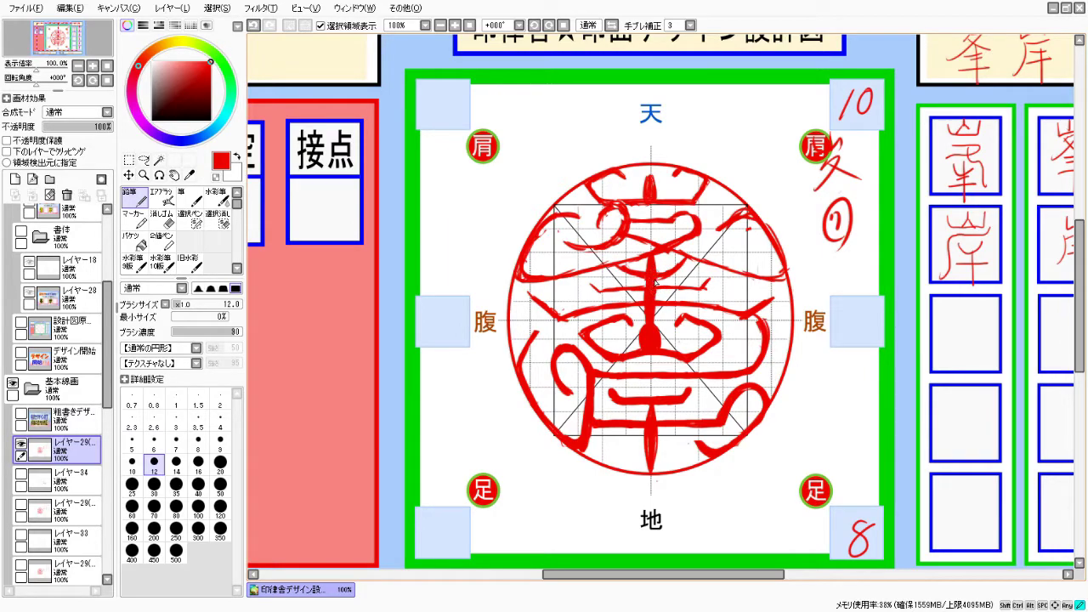
Clean up the crossing diagonals and join the curved right-side stroke to the long middle horizontal stroke.
key(e)
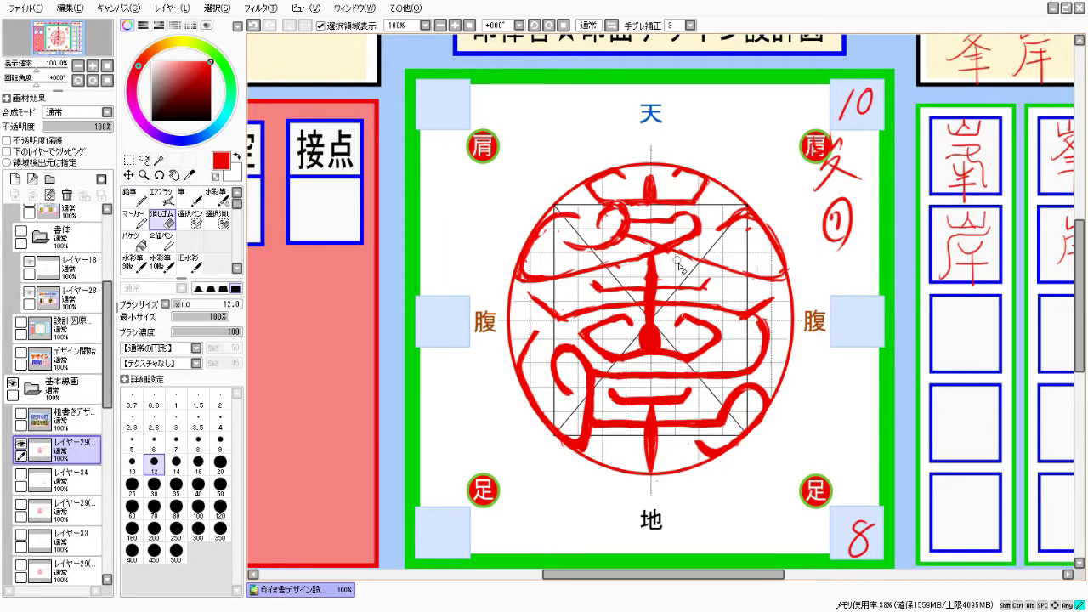
key(n)
key(e)
key(n)
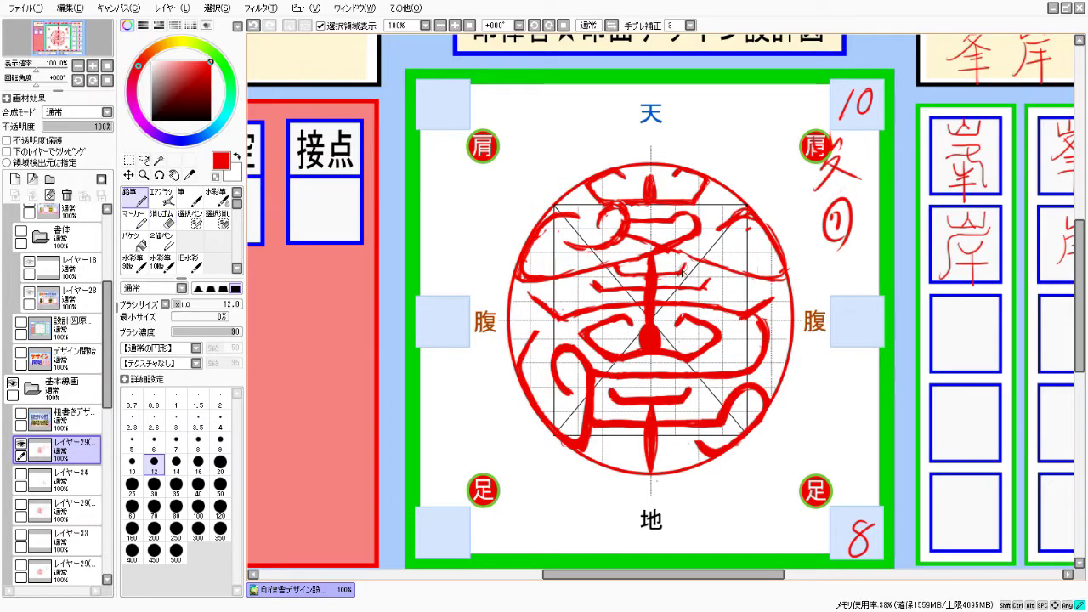
key(e)
key(n)
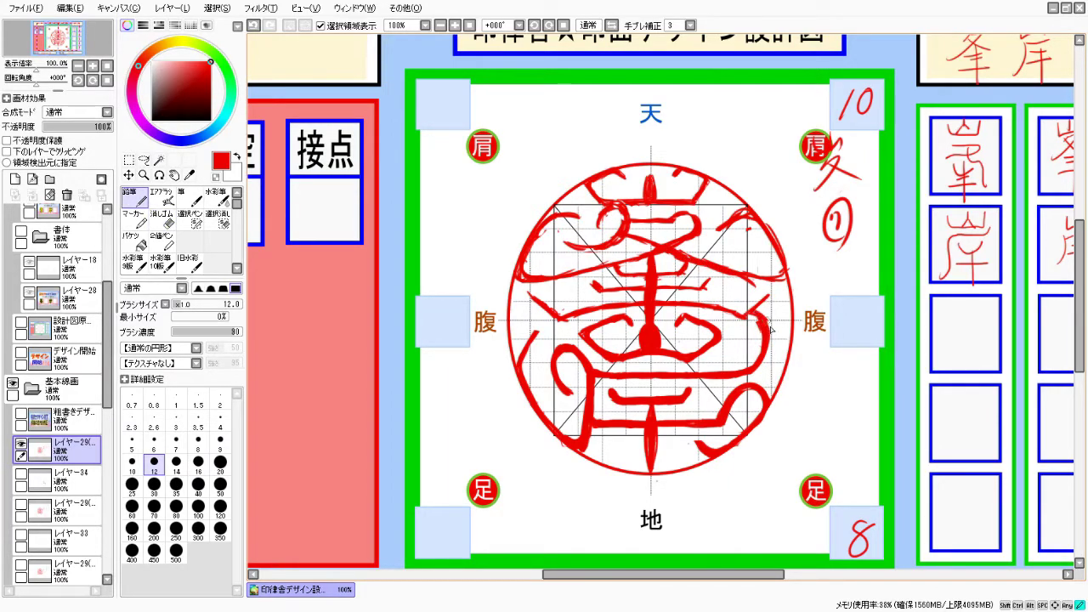
key(e)
key(n)
Even out the central vertical stroke where it meets the long middle horizontal stroke.
key(e)
mouse_move(643, 315)
mouse_down()
mouse_move(644, 260)
mouse_move(652, 312)
mouse_up()
key(n)
key(e)
key(n)
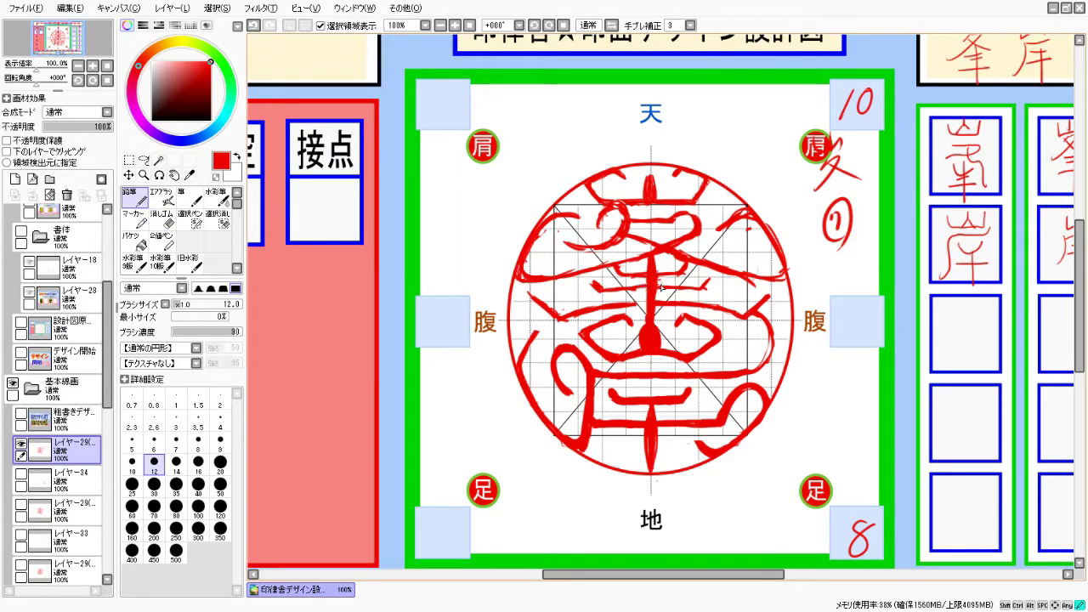
key(e)
key(n)
Trim the small upper-left loop and redraw the short diagonal stroke falling from the upper-left peak.
key(e)
drag(617, 232, 626, 213)
key(n)
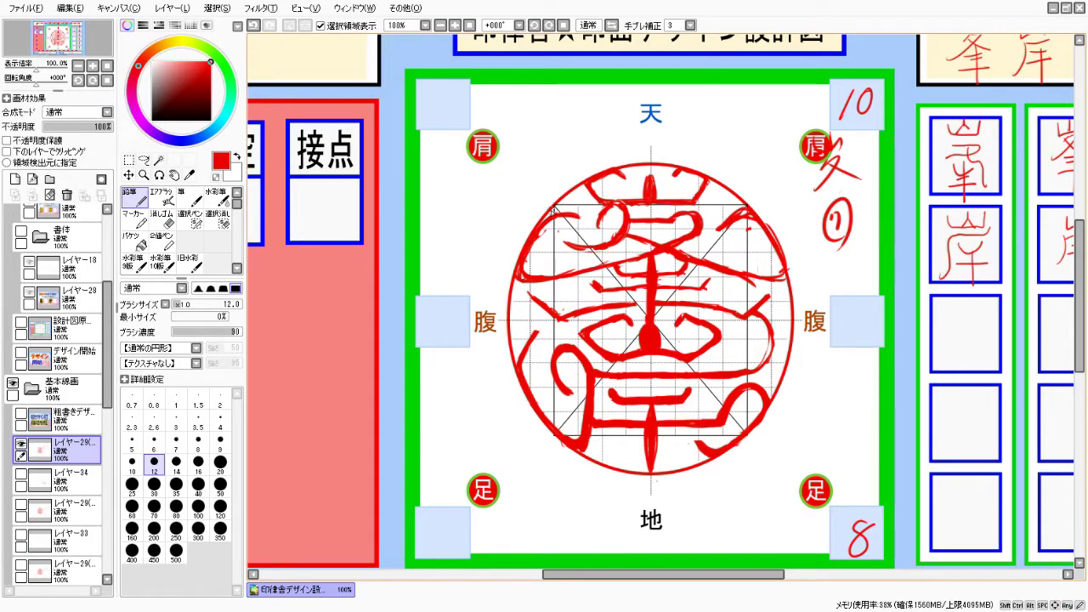
key(e)
drag(551, 218, 554, 226)
key(n)
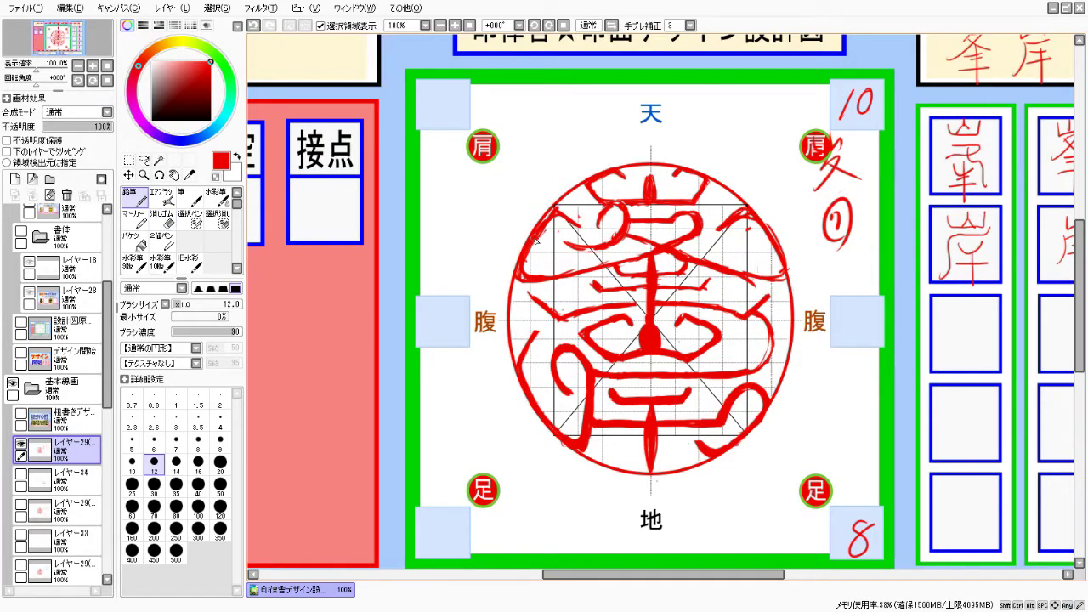
key(e)
key(n)
Sketch vertical guide lines above both sides of the circle's top and reshape the top central dot into a rounded drop.
drag(576, 147, 577, 174)
drag(721, 140, 722, 179)
key(e)
key(n)
drag(650, 176, 648, 195)
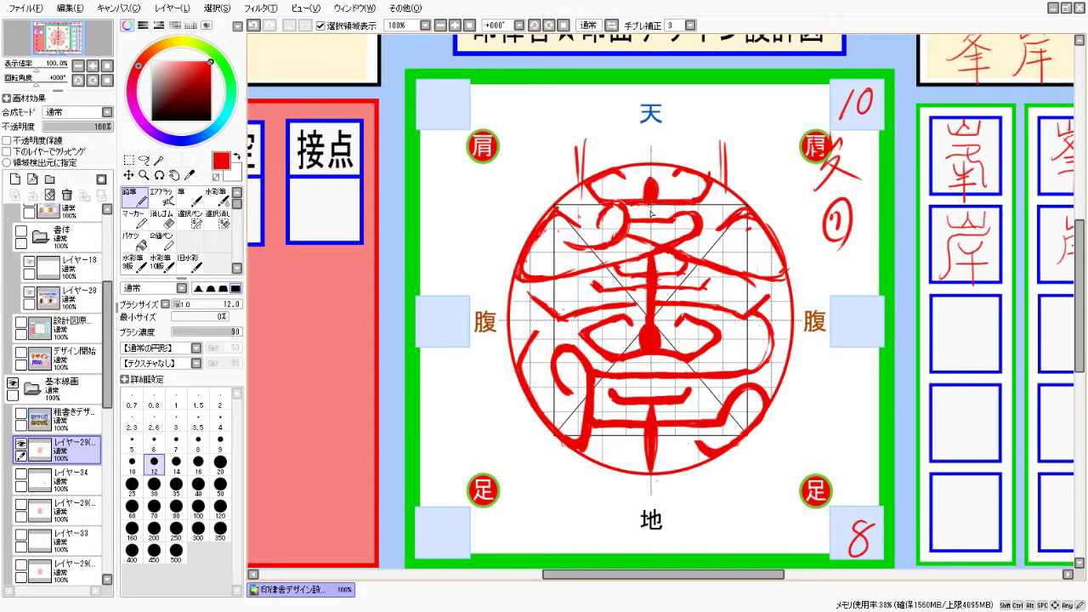
Narrow and smooth the lower-left vertical stroke running down from the hooked loop.
key(e)
mouse_move(587, 451)
mouse_down()
mouse_move(586, 347)
mouse_move(585, 387)
mouse_up()
key(n)
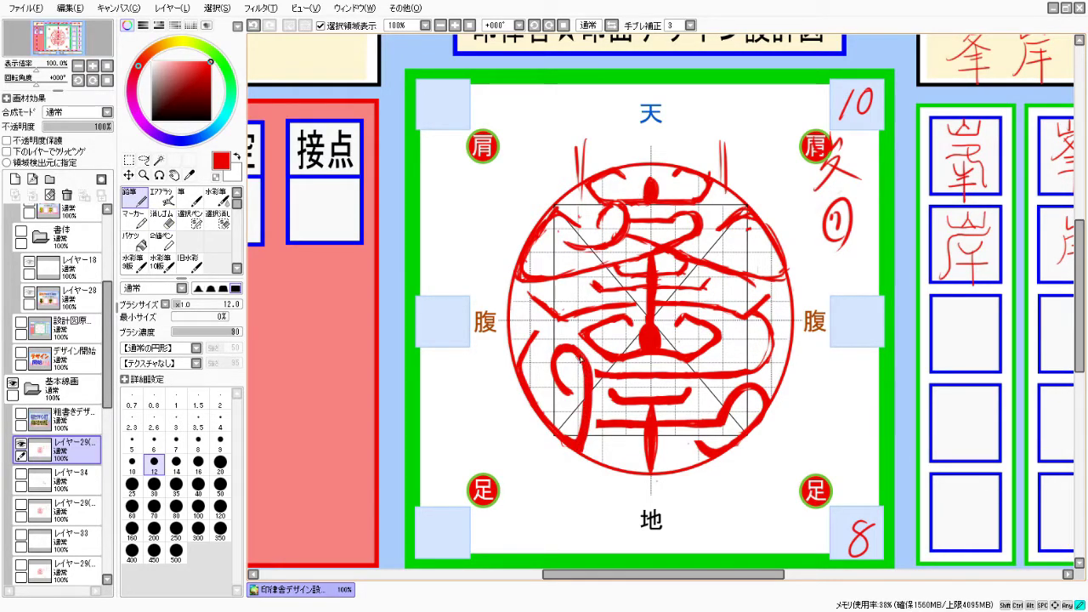
drag(590, 430, 589, 423)
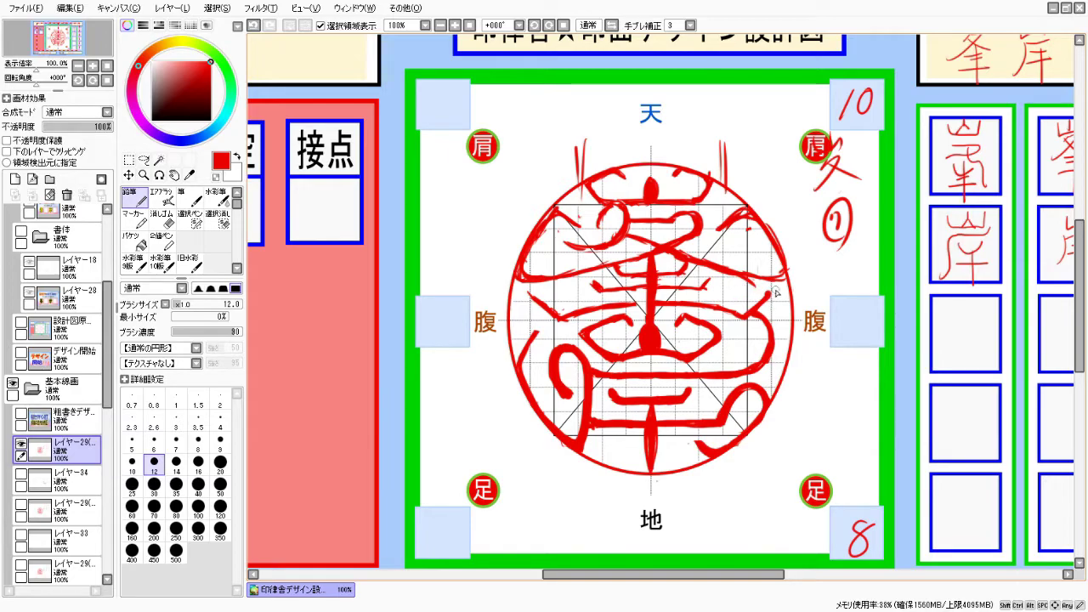
Trim the inner edge of the upper-left rim stroke and erase the left pair of guide lines above the circle.
key(e)
drag(544, 272, 527, 228)
drag(577, 183, 583, 140)
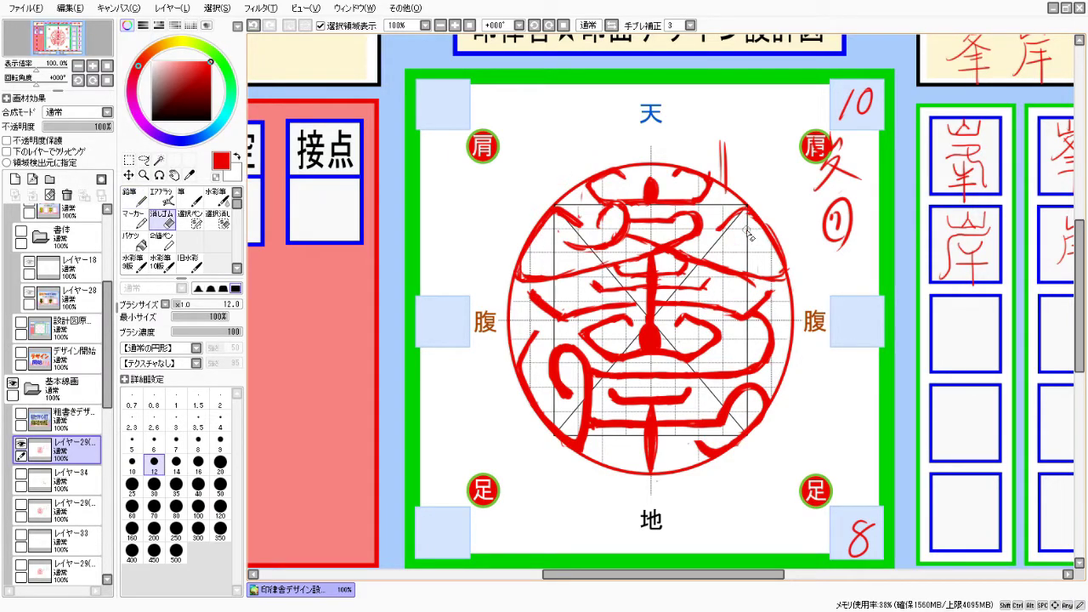
Jot a crossed-stroke reference beside the circled 7 and redraw the slanted stroke beneath the small upper-left loop.
key(n)
drag(867, 203, 885, 238)
key(e)
mouse_move(629, 229)
mouse_down()
mouse_move(604, 257)
mouse_move(634, 223)
mouse_move(563, 247)
mouse_up()
key(n)
key(e)
key(n)
key(e)
key(n)
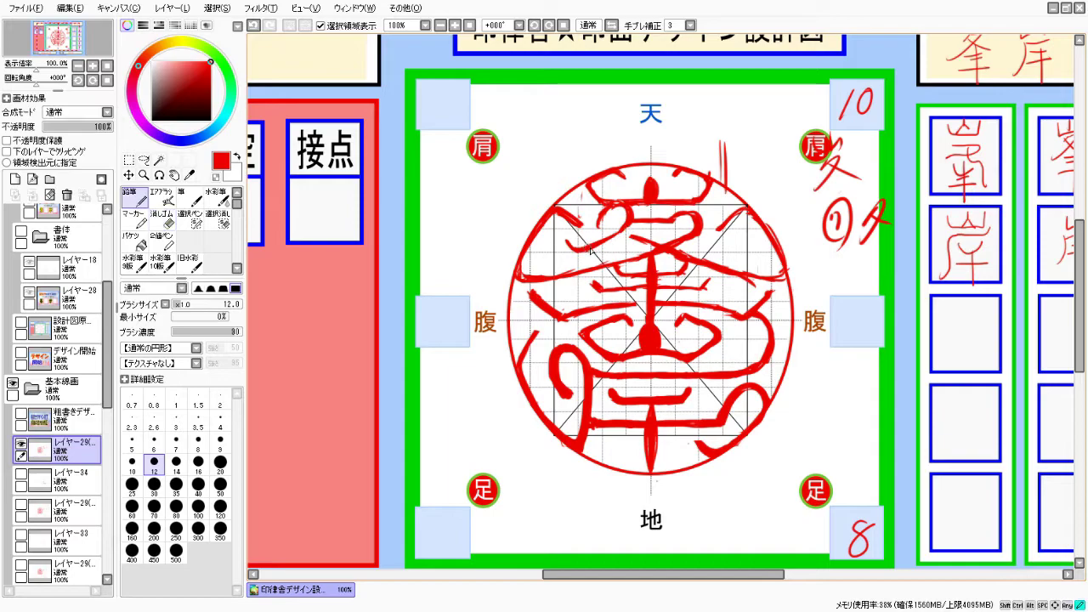
Redraw the long diagonal falling from the crossing to the right rim with clean, even edges.
scroll(630, 237, up, 2)
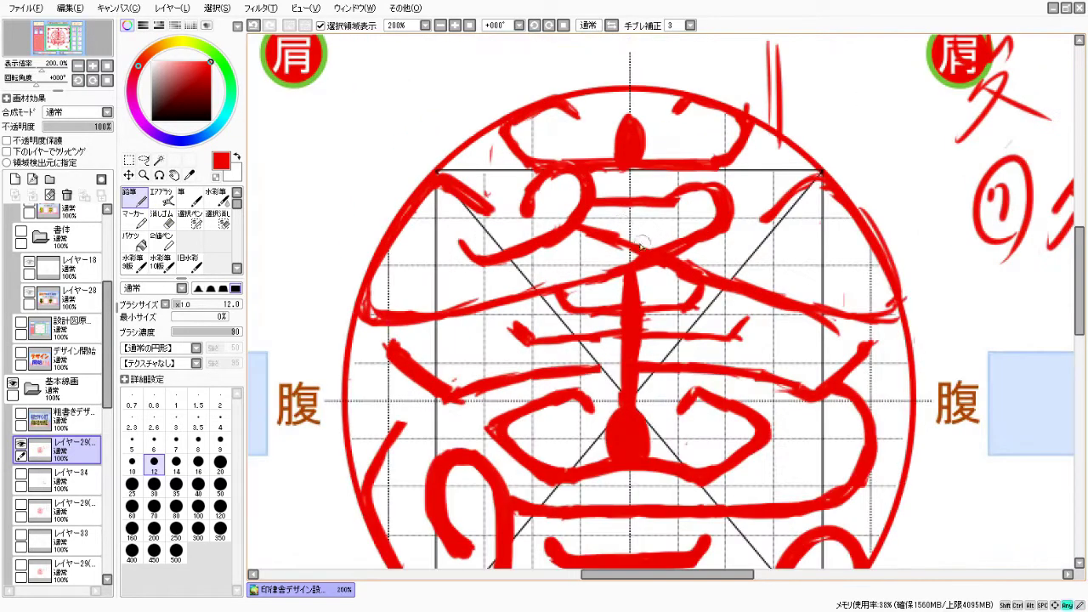
key(e)
key(n)
key(e)
drag(740, 272, 706, 298)
key(n)
mouse_move(680, 264)
mouse_down()
mouse_move(842, 336)
mouse_move(765, 307)
mouse_move(850, 328)
mouse_move(888, 316)
mouse_move(851, 308)
mouse_move(876, 345)
mouse_up()
key(e)
key(n)
key(e)
key(n)
mouse_move(783, 296)
mouse_down()
mouse_move(890, 310)
mouse_move(891, 341)
mouse_up()
key(e)
key(n)
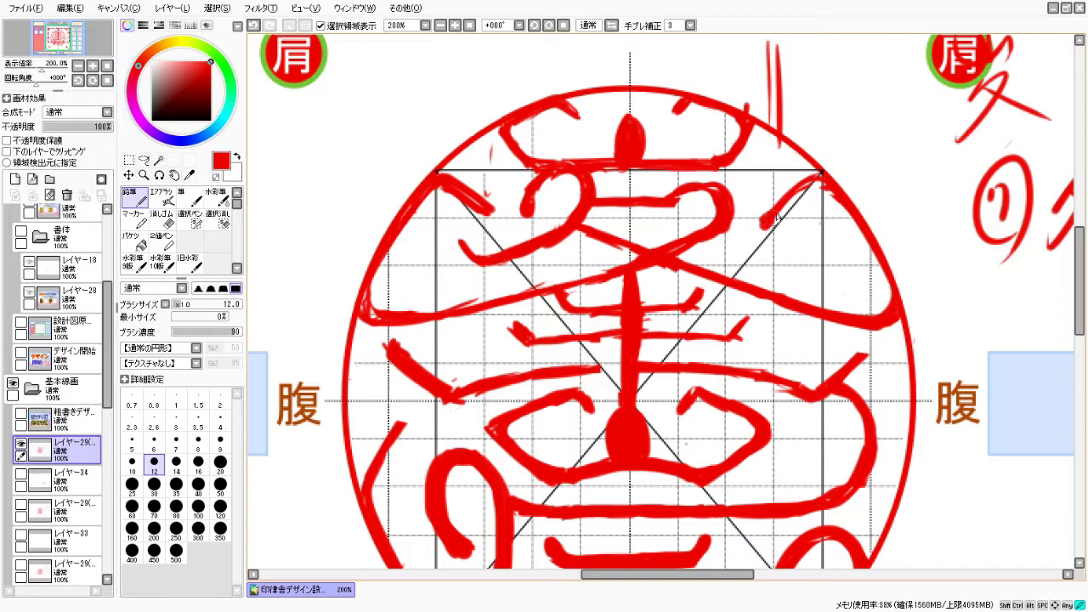
Erase the remaining guide lines above the circle and refine the short upper-right stroke and small right loop.
key(e)
drag(829, 191, 817, 204)
drag(775, 127, 774, 47)
mouse_move(719, 192)
mouse_down()
mouse_move(681, 229)
mouse_move(734, 236)
mouse_up()
key(n)
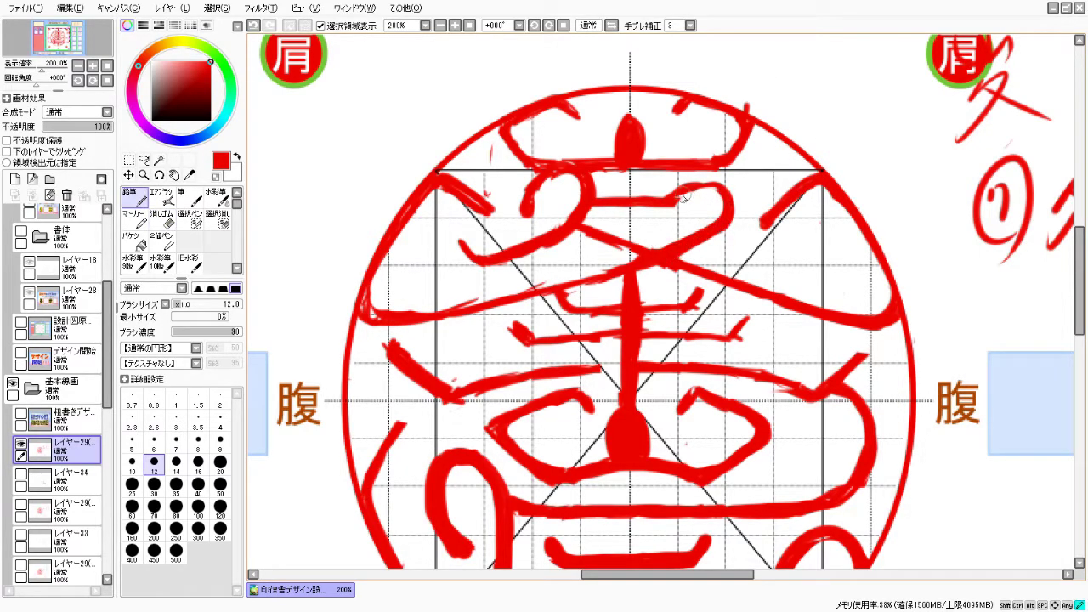
Smooth the small upper-right loop and thicken the upper part of the central vertical stroke.
key(e)
key(n)
mouse_move(655, 271)
mouse_down()
mouse_move(667, 276)
mouse_move(600, 268)
mouse_move(568, 289)
mouse_move(642, 266)
mouse_move(646, 340)
mouse_up()
key(e)
key(n)
Smooth and even out the long diagonal stroke sweeping from the crossing to the left rim.
scroll(585, 284, down, 5)
scroll(680, 372, up, 6)
key(e)
key(n)
mouse_move(676, 392)
mouse_down()
mouse_move(684, 119)
mouse_move(714, 42)
mouse_move(699, 127)
mouse_move(706, 365)
mouse_up()
key(e)
key(n)
drag(682, 145, 673, 231)
key(e)
mouse_move(713, 112)
mouse_down()
mouse_move(685, 196)
mouse_move(697, 325)
mouse_move(667, 276)
mouse_up()
key(n)
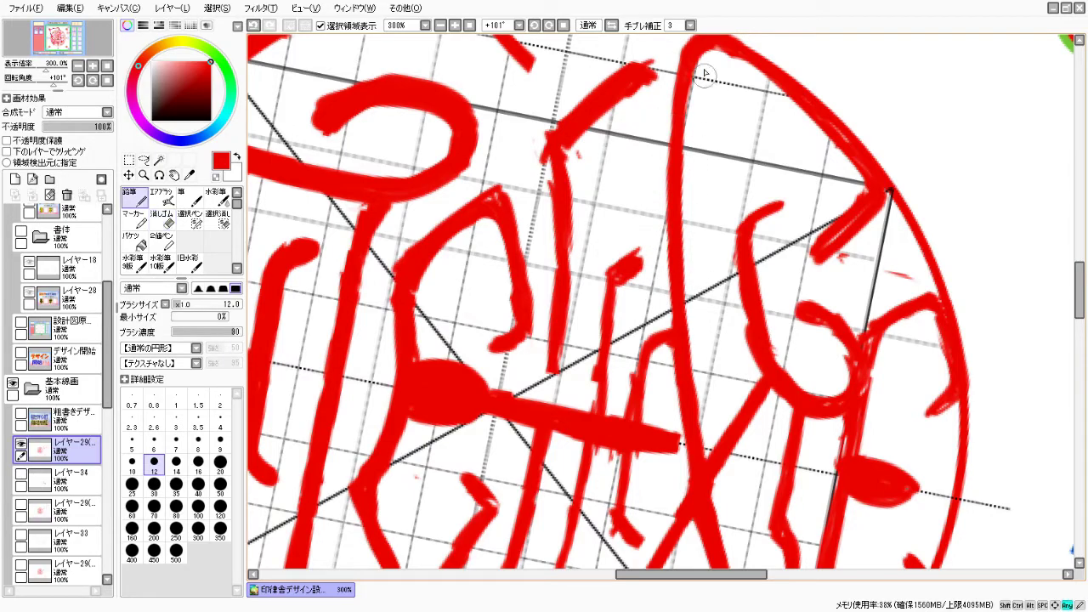
drag(704, 56, 677, 265)
key(e)
key(n)
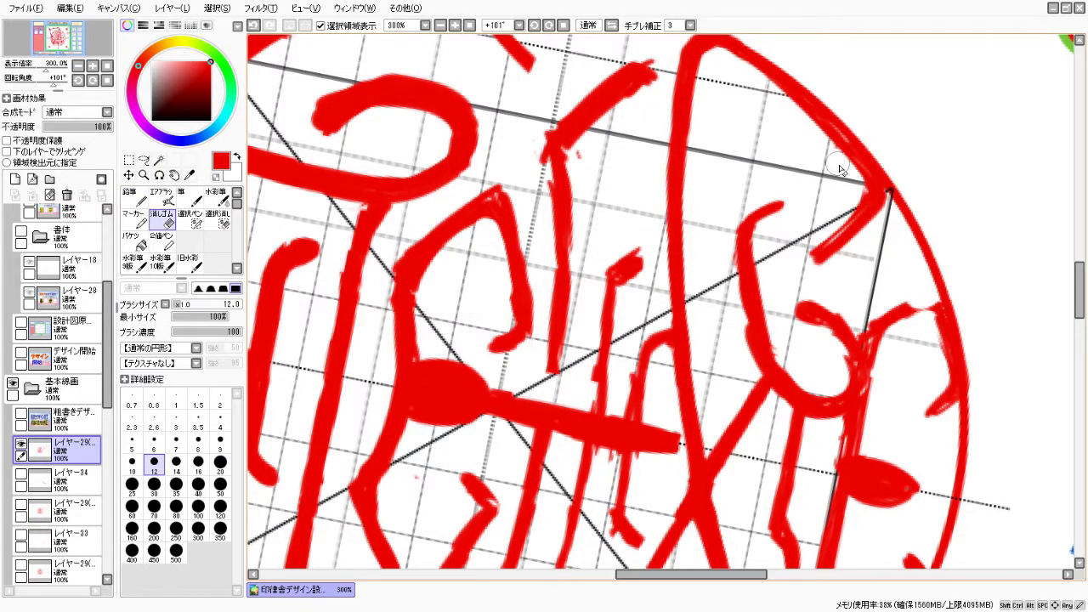
Fill in the rough edges of the upper-left peak and the left corner of the top frame stroke.
key(n)
key(e)
key(n)
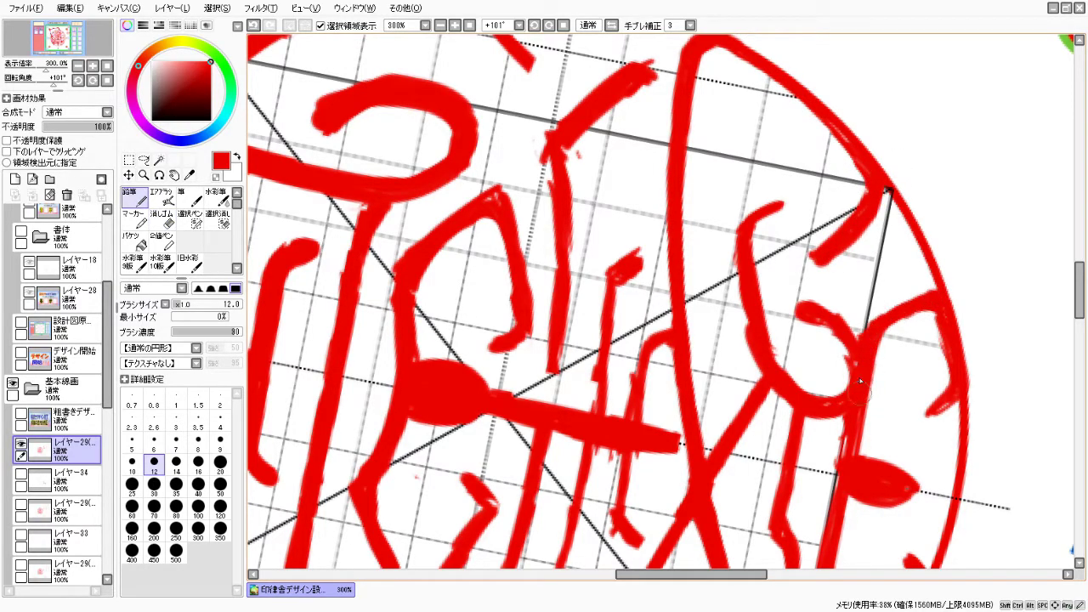
key(e)
key(n)
Round off the end of the curved stroke below the small upper-left loop and tidy the neighbouring edges.
key(e)
mouse_move(760, 245)
mouse_down()
mouse_move(794, 370)
mouse_move(834, 384)
mouse_move(810, 342)
mouse_move(830, 316)
mouse_move(860, 353)
mouse_move(832, 356)
mouse_move(777, 275)
mouse_up()
key(n)
key(e)
key(n)
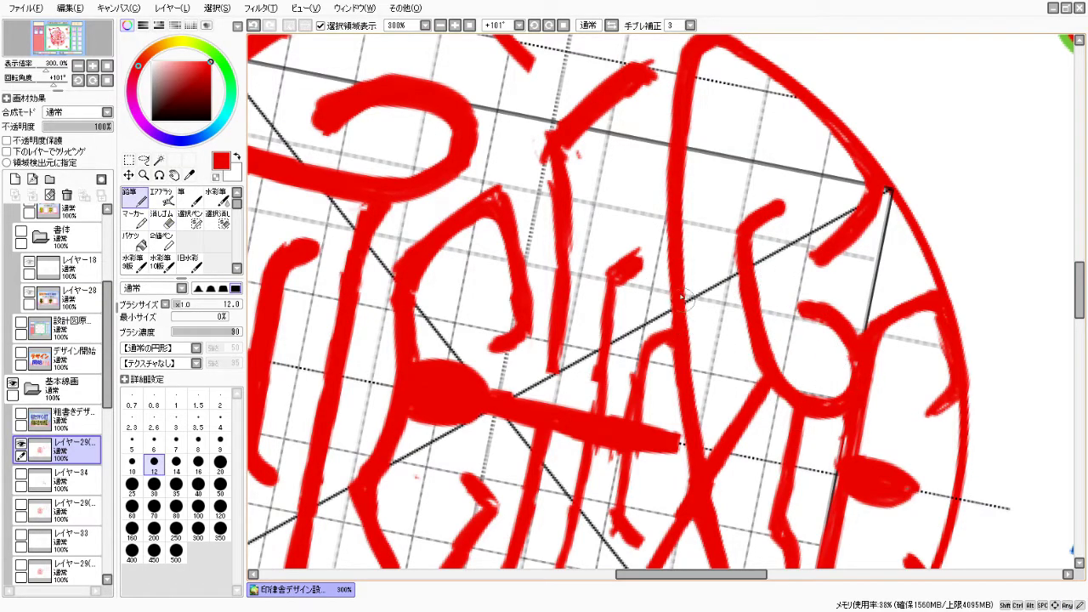
key(e)
key(n)
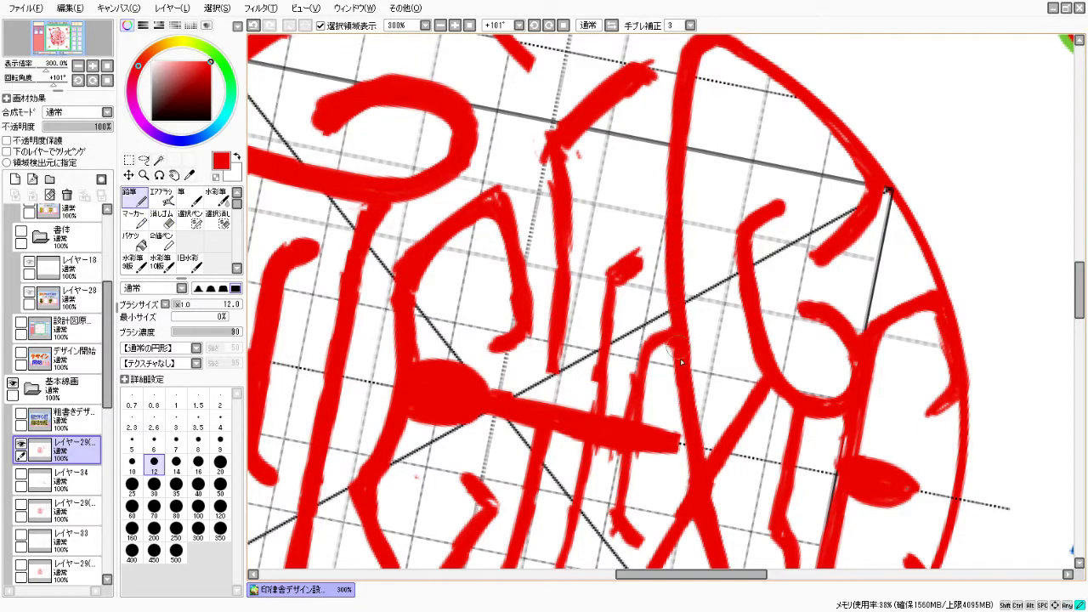
Redraw the left half of the long middle horizontal stroke with a clean bend and a rounded upturned end.
key(e)
mouse_move(555, 161)
mouse_down()
mouse_move(534, 121)
mouse_move(592, 155)
mouse_move(660, 68)
mouse_up()
key(n)
key(e)
drag(537, 158, 553, 251)
key(n)
drag(566, 213, 563, 337)
key(e)
drag(540, 375, 541, 254)
Clean up the left half of the second short horizontal stroke where it meets the central vertical.
mouse_move(595, 333)
mouse_down()
mouse_move(596, 267)
mouse_move(614, 302)
mouse_move(595, 399)
mouse_move(617, 387)
mouse_up()
key(n)
key(e)
drag(617, 417, 629, 321)
key(n)
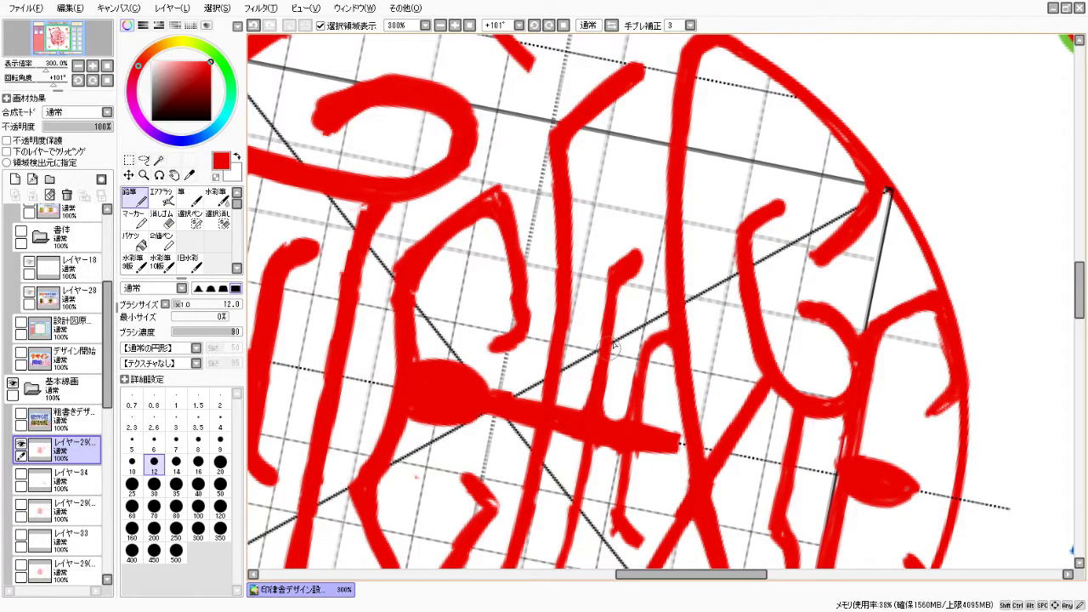
Smooth the outline and outer corner of the left eye-shaped stroke beside the large central dot.
key(e)
key(n)
drag(517, 293, 515, 342)
mouse_move(521, 255)
mouse_down()
mouse_move(502, 188)
mouse_move(487, 217)
mouse_up()
key(e)
mouse_move(489, 212)
mouse_down()
mouse_move(521, 185)
mouse_move(488, 204)
mouse_move(499, 243)
mouse_up()
key(n)
key(e)
key(n)
key(e)
mouse_move(406, 260)
mouse_down()
mouse_move(379, 306)
mouse_move(383, 276)
mouse_up()
key(n)
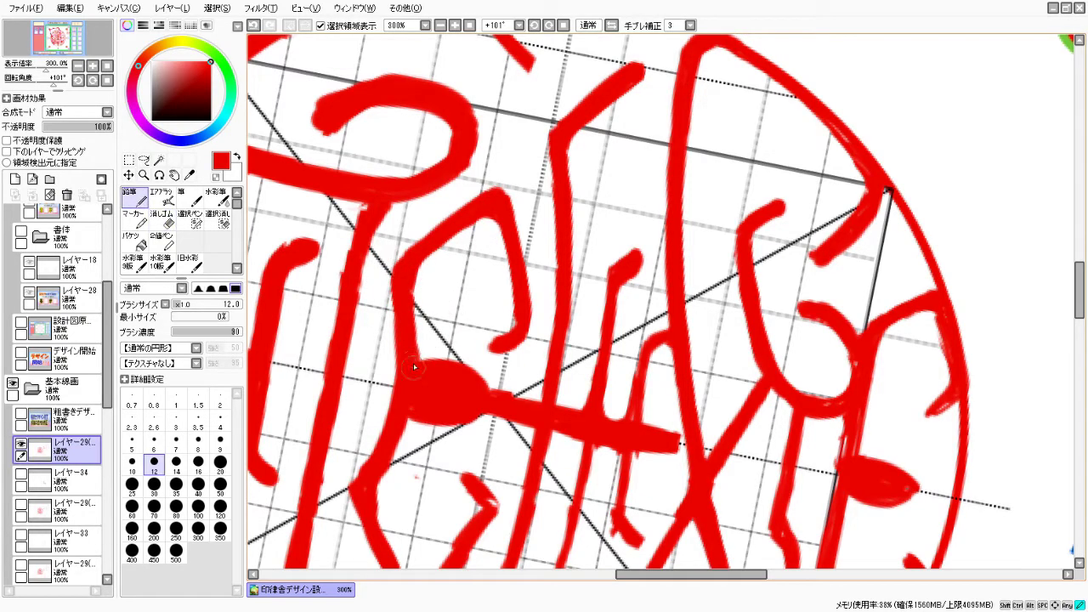
Clean the rim at the seal's lower left and shorten the central vertical stroke's top to a rounded tip.
key(ctrl+0)
scroll(547, 280, up, 4)
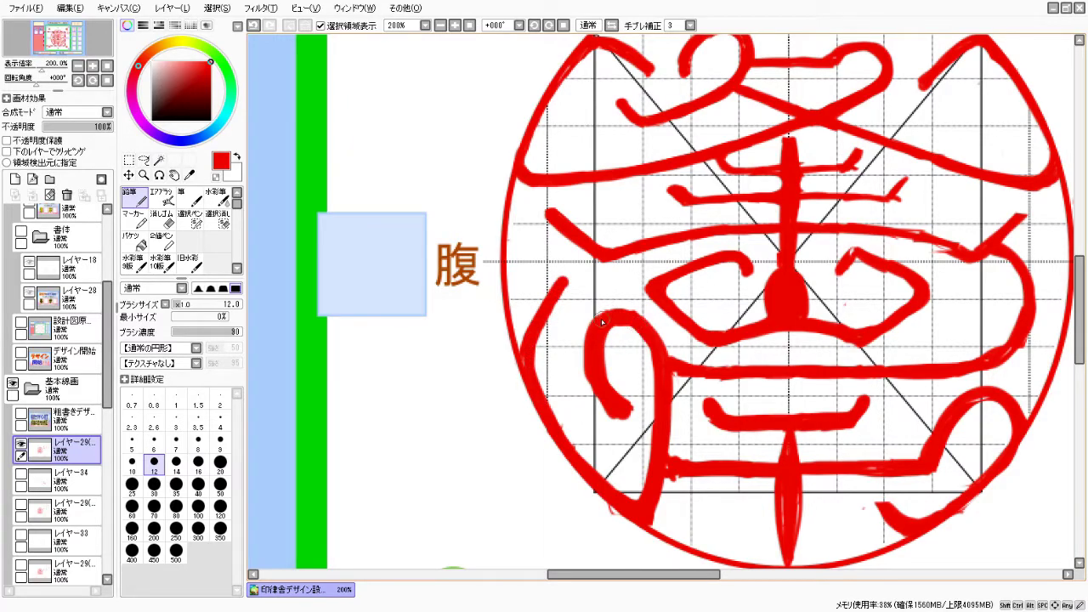
key(e)
drag(607, 518, 623, 520)
key(n)
key(e)
drag(784, 141, 794, 146)
key(n)
Redraw the right half of the uppermost short horizontal stroke with a smooth upturned end.
key(e)
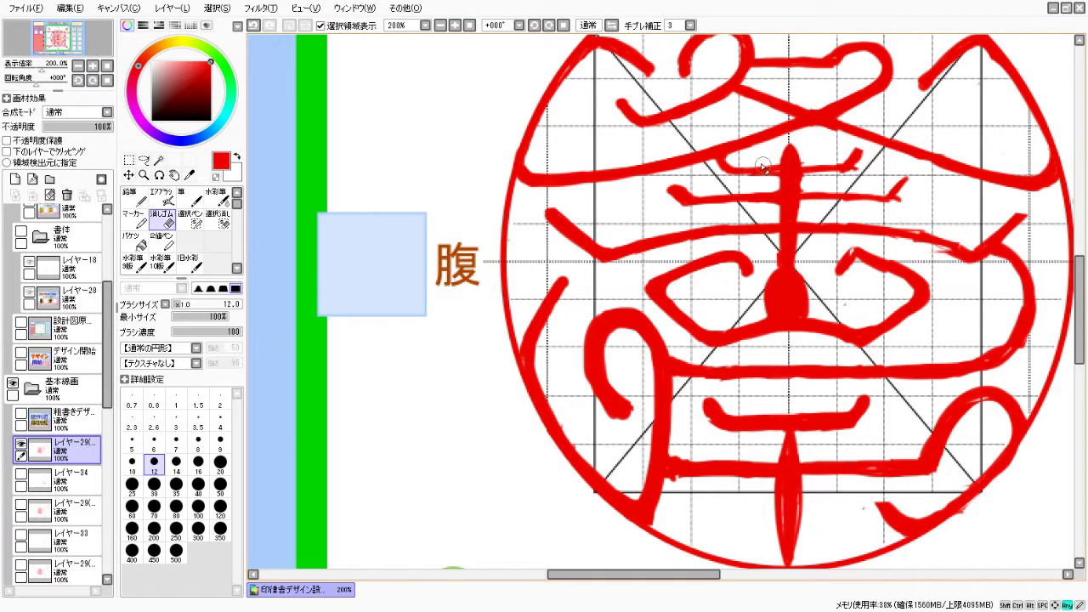
drag(831, 163, 854, 157)
key(n)
mouse_move(795, 176)
mouse_down()
mouse_move(870, 181)
mouse_move(840, 171)
mouse_move(858, 148)
mouse_move(809, 174)
mouse_move(812, 185)
mouse_move(801, 146)
mouse_up()
key(e)
key(n)
key(e)
key(n)
key(e)
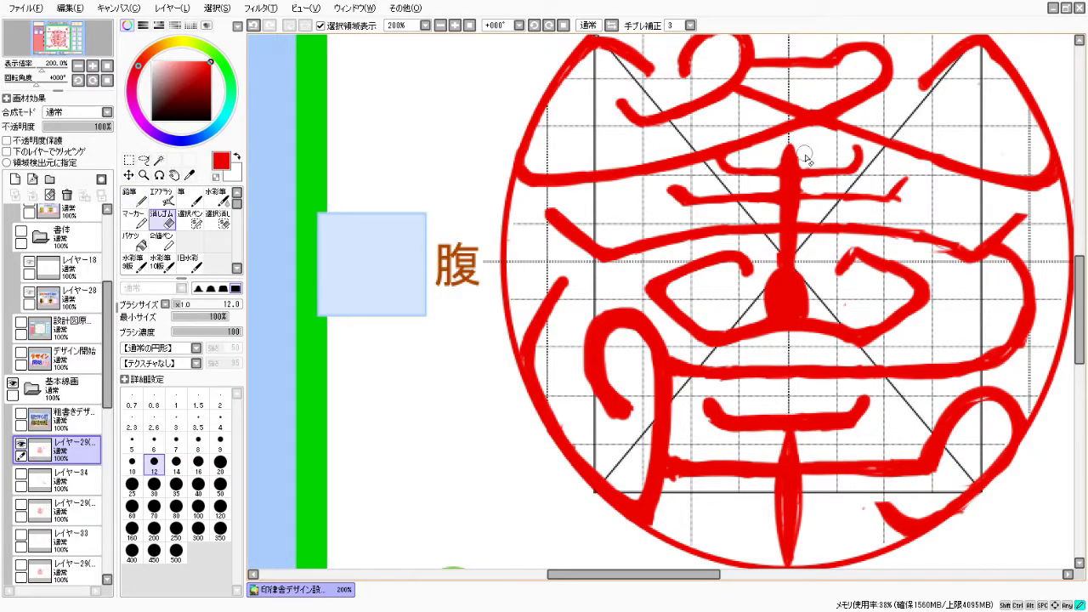
Trim the central vertical above the large dot and tidy the left end of the second short horizontal stroke.
mouse_move(778, 253)
mouse_down()
mouse_move(790, 259)
mouse_move(789, 297)
mouse_up()
key(n)
key(e)
drag(692, 178, 697, 194)
key(n)
key(minus)
key(minus)
key(minus)
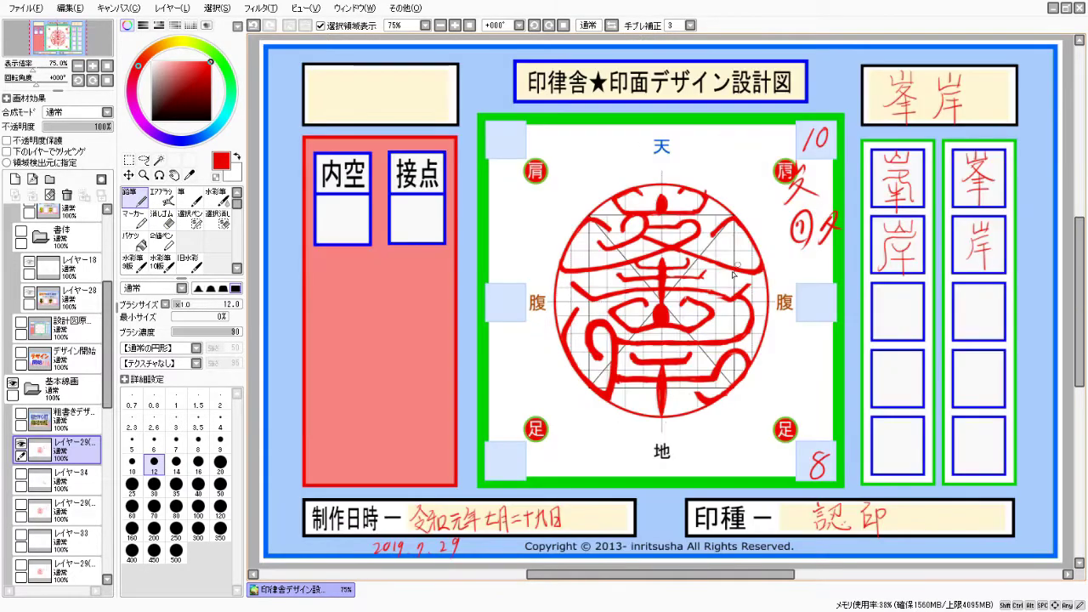
Redraw the right half of the second short horizontal stroke crossing the central vertical, evening out its edges.
key(End)
key(End)
key(End)
key(End)
key(End)
key(End)
key(plus)
key(plus)
key(plus)
key(plus)
key(e)
drag(678, 270, 671, 327)
key(n)
drag(672, 248, 666, 417)
key(e)
key(n)
key(e)
key(n)
Smooth the right half of the long arched horizontal above the eye-shaped strokes, trimming and refilling both edges.
mouse_move(670, 344)
mouse_down()
mouse_move(661, 260)
mouse_move(693, 277)
mouse_move(664, 356)
mouse_move(674, 432)
mouse_move(706, 444)
mouse_move(635, 459)
mouse_move(608, 536)
mouse_up()
key(e)
key(n)
drag(630, 412, 595, 515)
key(ctrl+z)
drag(621, 289, 615, 413)
key(e)
drag(645, 311, 633, 417)
drag(636, 349, 619, 497)
key(n)
drag(634, 404, 602, 481)
drag(633, 438, 627, 368)
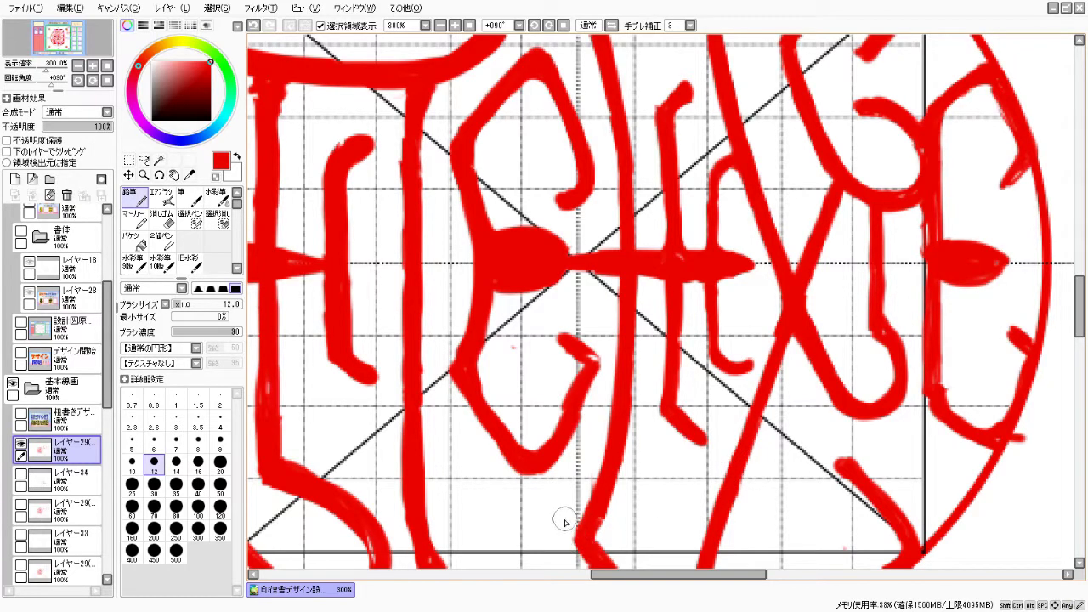
Round the hooked inner end of the right eye-shaped stroke and refine its lower inner edge beside the large dot.
key(e)
mouse_move(591, 357)
mouse_down()
mouse_move(569, 345)
mouse_move(595, 367)
mouse_move(553, 463)
mouse_move(471, 402)
mouse_up()
key(n)
drag(462, 357, 481, 245)
key(e)
mouse_move(503, 393)
mouse_down()
mouse_move(488, 377)
mouse_move(500, 313)
mouse_up()
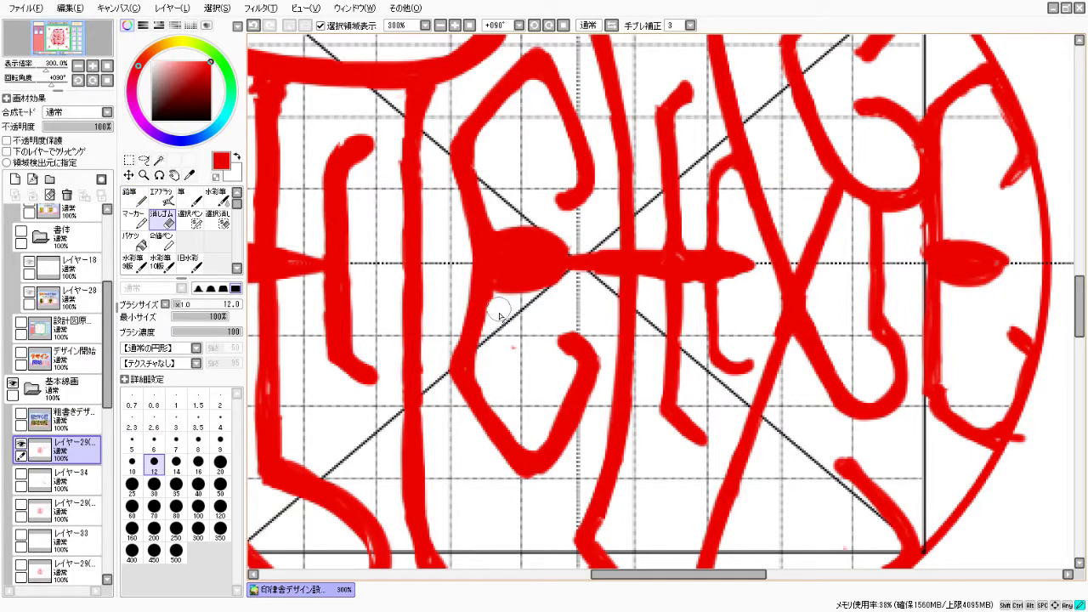
key(Home)
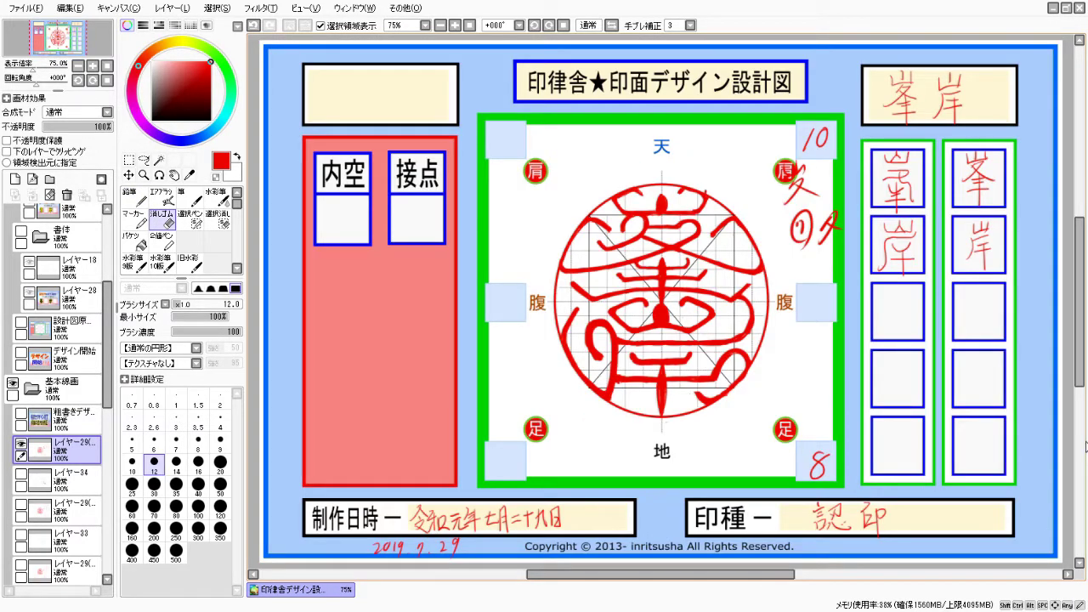
Tidy the short bar between the two upper loops and trim the base line of the topmost bowl-shaped stroke.
scroll(622, 231, up, 3)
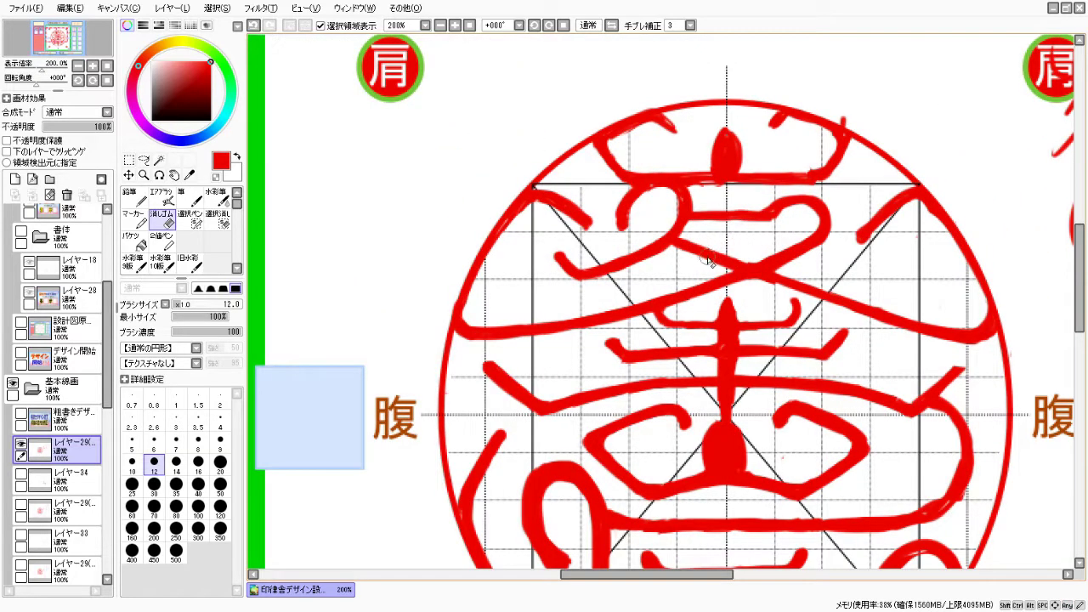
key(n)
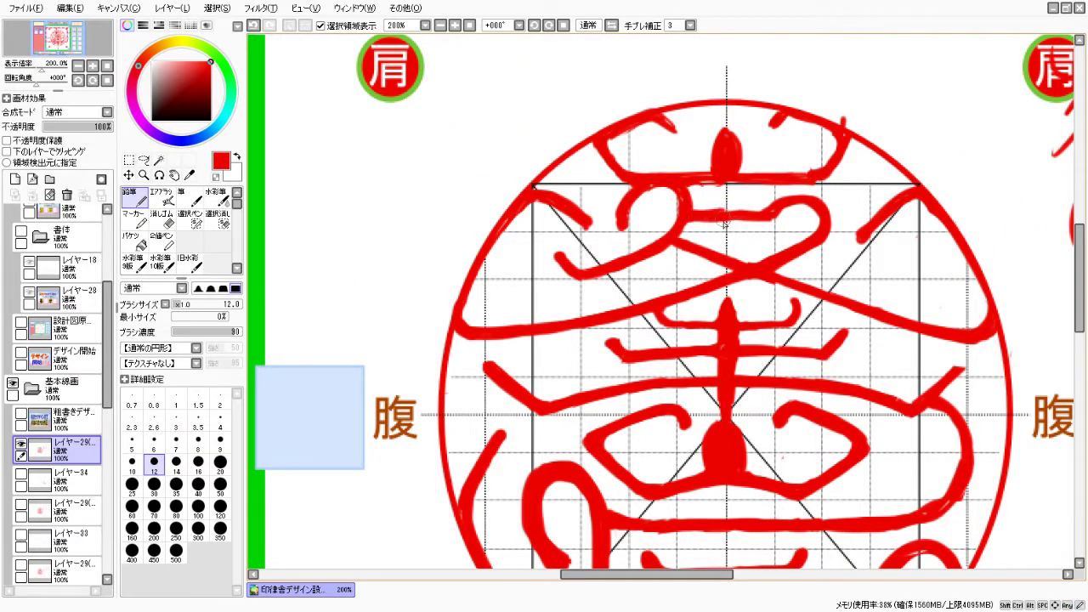
key(e)
key(n)
key(e)
key(n)
key(e)
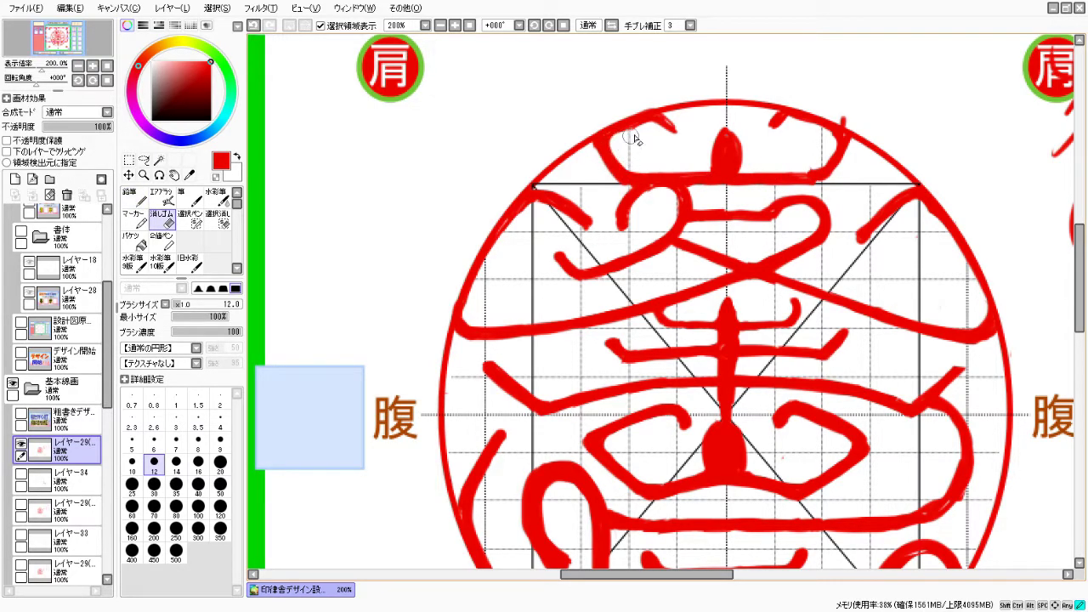
drag(655, 170, 692, 168)
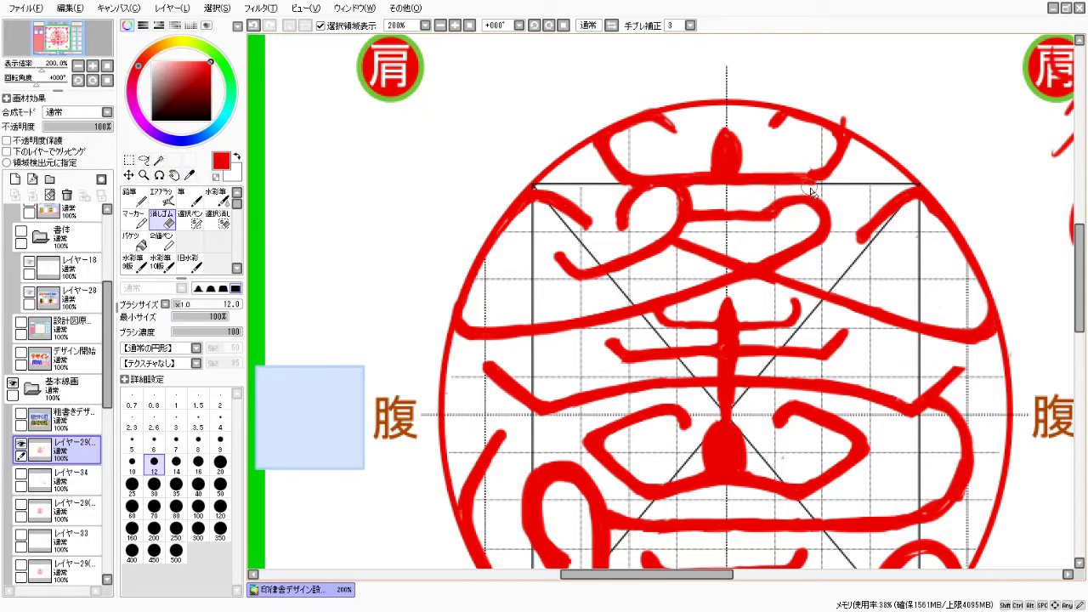
Redraw the upper right loop narrower, closer to its bar, and slim the right side of the left loop.
key(n)
key(e)
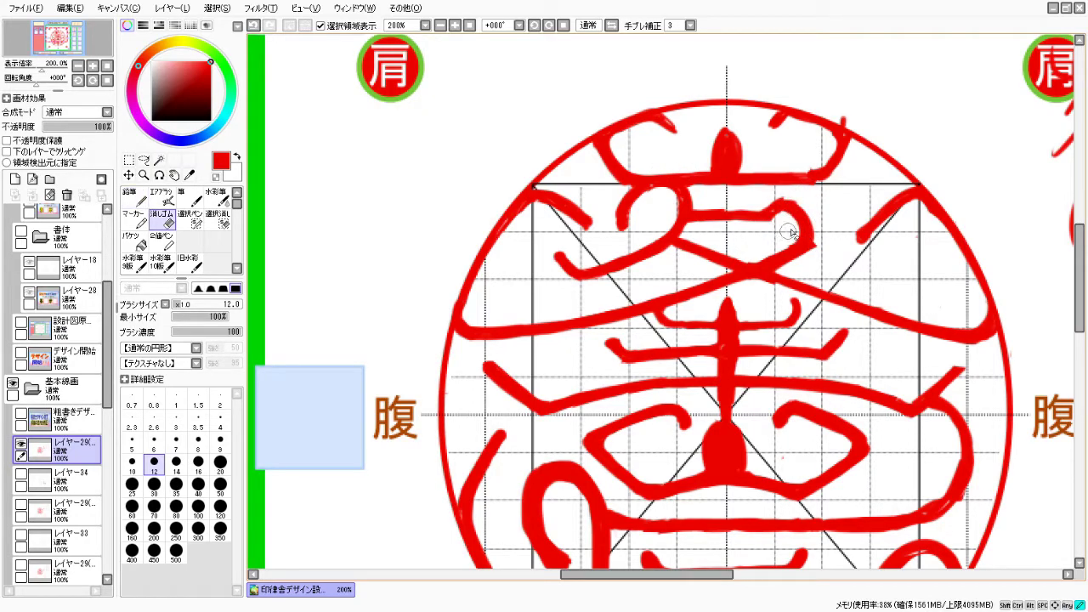
key(n)
mouse_move(778, 204)
mouse_down()
mouse_move(790, 223)
mouse_move(723, 204)
mouse_up()
key(e)
key(n)
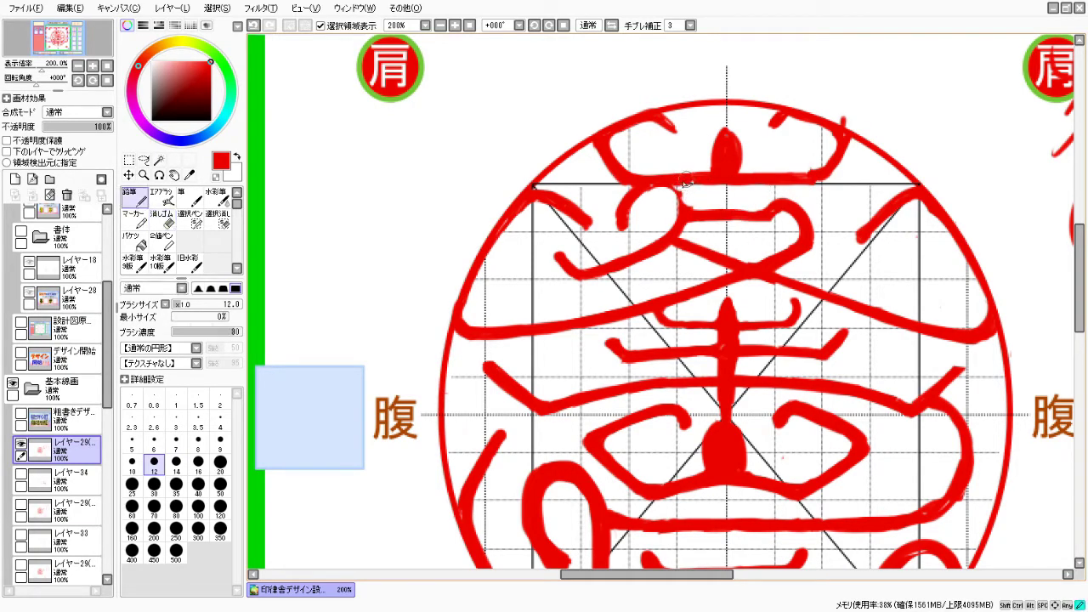
drag(673, 183, 683, 223)
Erase the right-falling diagonal at the upper crossing and draw a new one from the bottom of the left loop.
key(e)
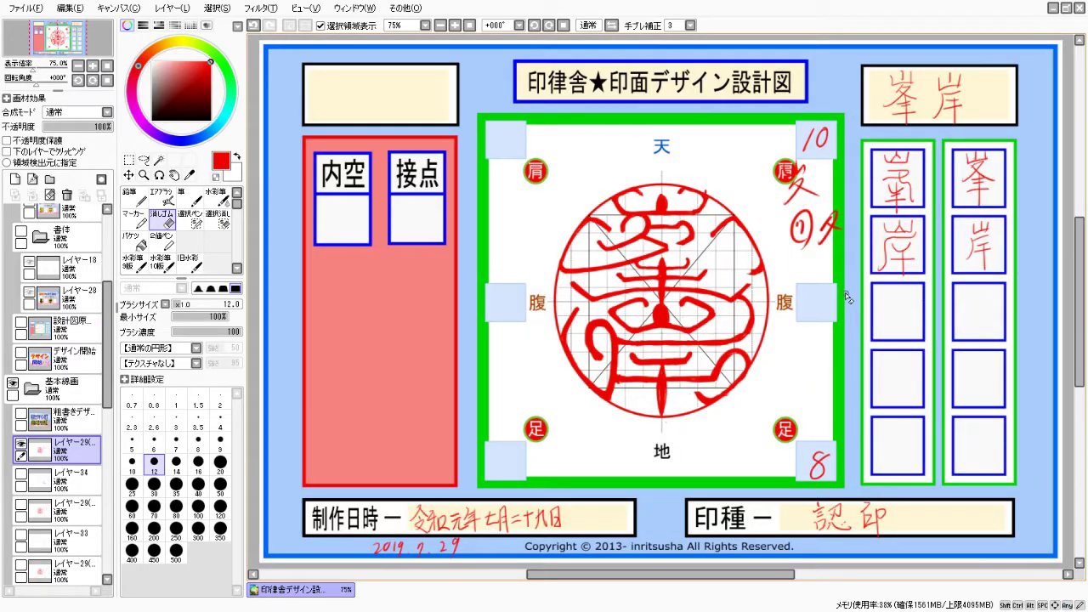
key(n)
scroll(733, 315, up, 4)
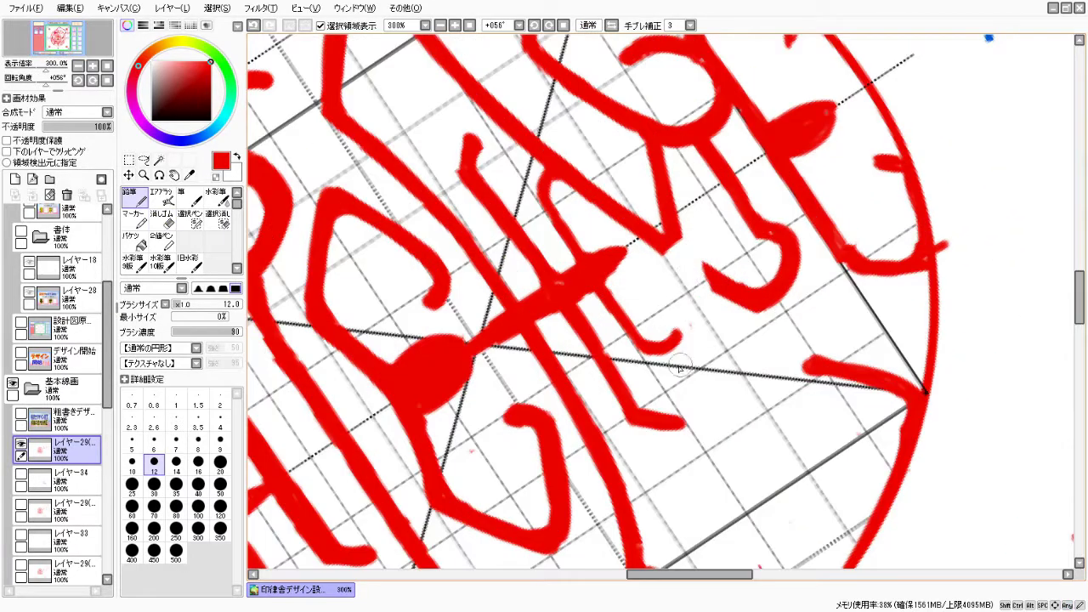
mouse_move(667, 333)
mouse_down()
mouse_move(654, 140)
mouse_move(671, 223)
mouse_up()
key(e)
key(n)
drag(652, 140, 672, 327)
key(e)
mouse_move(680, 153)
mouse_down()
mouse_move(690, 331)
mouse_move(676, 353)
mouse_move(697, 441)
mouse_up()
key(n)
Even out the edges of the new right-falling diagonal and extend it past the crossing.
key(e)
drag(668, 272, 672, 364)
key(n)
drag(656, 238, 672, 374)
drag(665, 281, 684, 340)
key(e)
drag(661, 252, 653, 313)
key(n)
mouse_move(651, 263)
mouse_down()
mouse_move(667, 322)
mouse_move(650, 255)
mouse_move(672, 281)
mouse_move(678, 175)
mouse_up()
key(e)
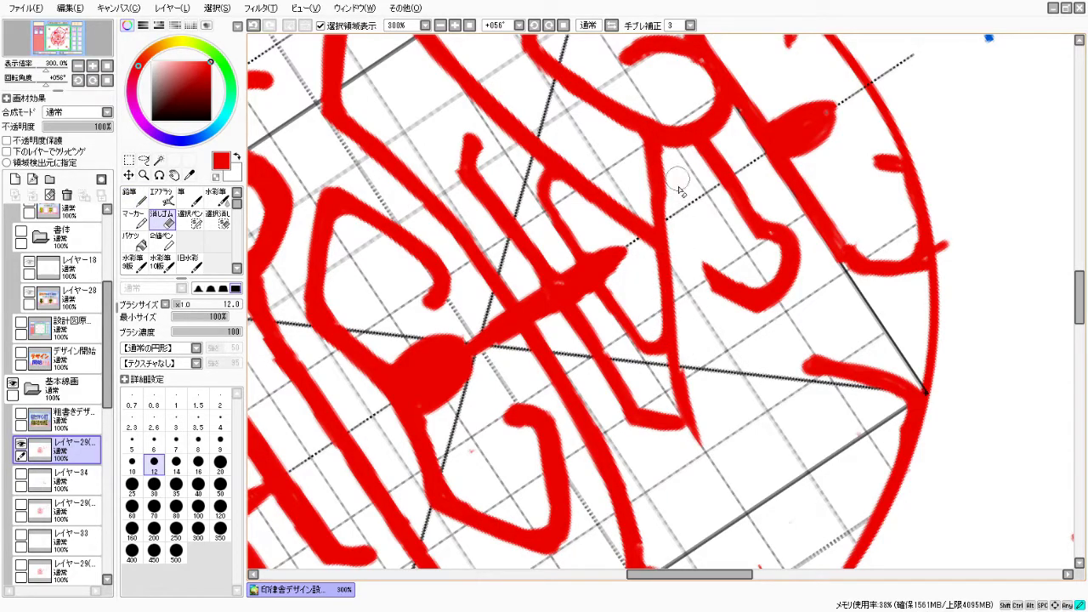
key(n)
mouse_move(657, 138)
mouse_down()
mouse_move(670, 316)
mouse_move(712, 462)
mouse_up()
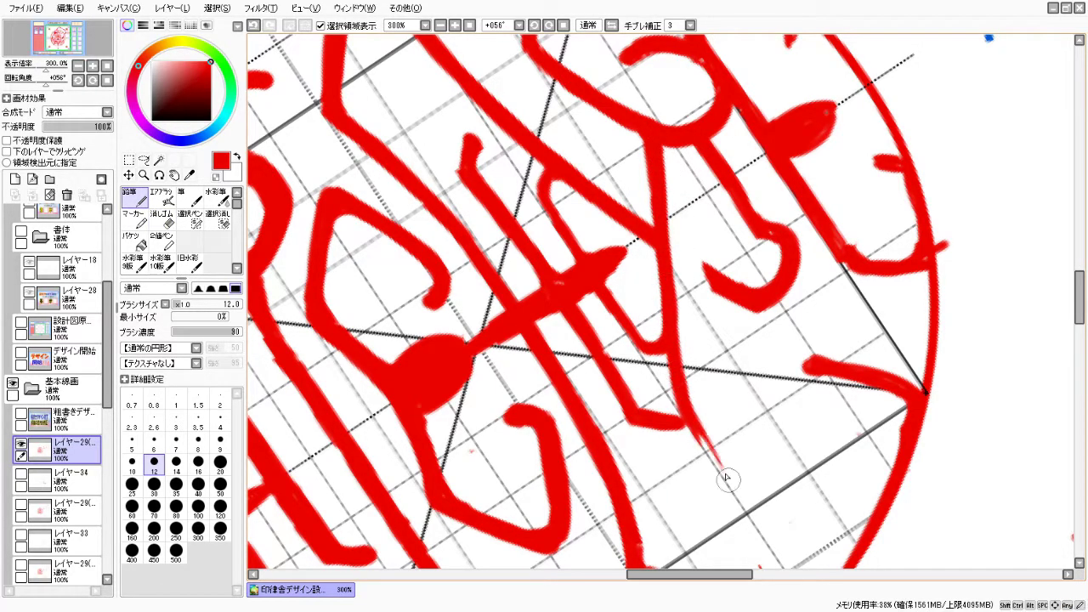
Continue the right-falling diagonal in a smooth curve to the seal's right rim, clearing leftover marks with the view mirrored.
key(Home)
scroll(626, 191, down, 2)
scroll(626, 192, up, 1)
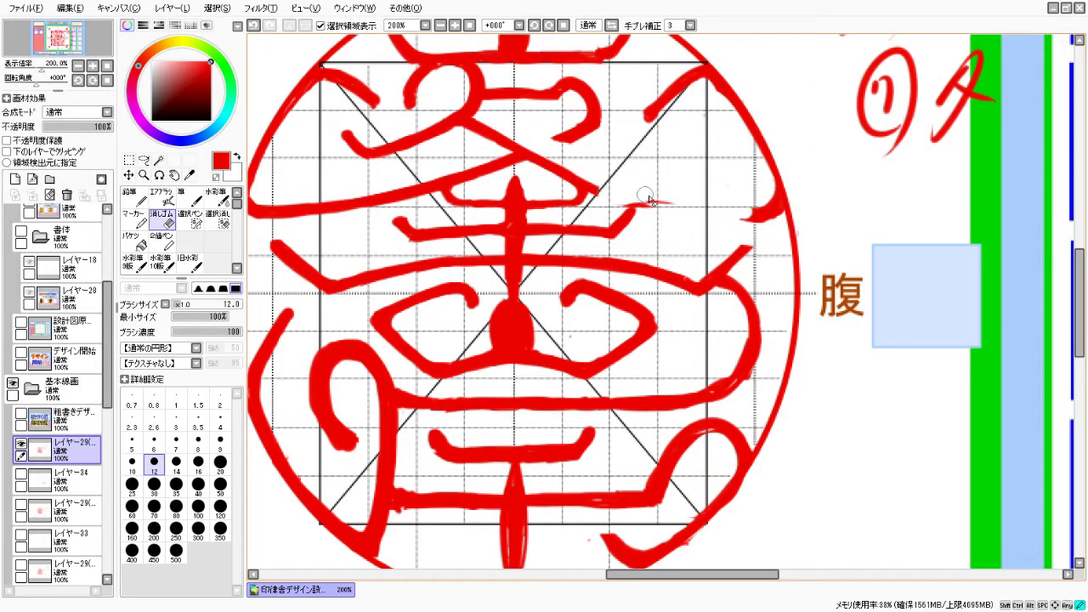
scroll(615, 194, down, 4)
key(Insert)
mouse_move(654, 247)
mouse_down()
mouse_move(704, 266)
mouse_move(680, 213)
mouse_move(667, 289)
mouse_move(672, 383)
mouse_up()
scroll(680, 213, up, 3)
key(e)
mouse_move(665, 344)
mouse_down()
mouse_move(678, 405)
mouse_move(671, 351)
mouse_up()
key(n)
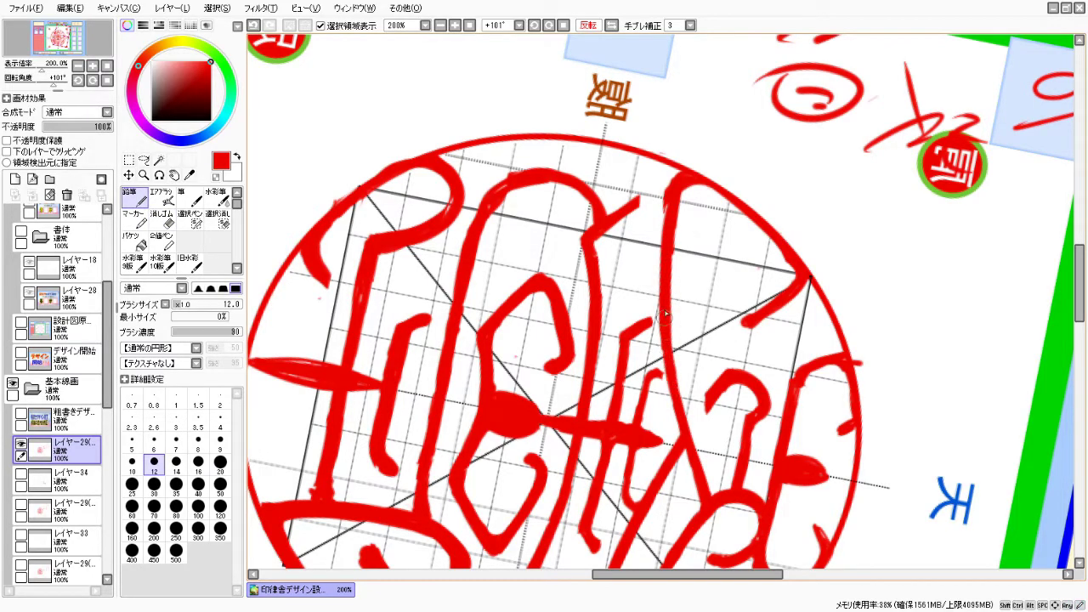
key(e)
mouse_move(680, 304)
mouse_down()
mouse_move(669, 161)
mouse_move(677, 172)
mouse_move(661, 368)
mouse_up()
key(n)
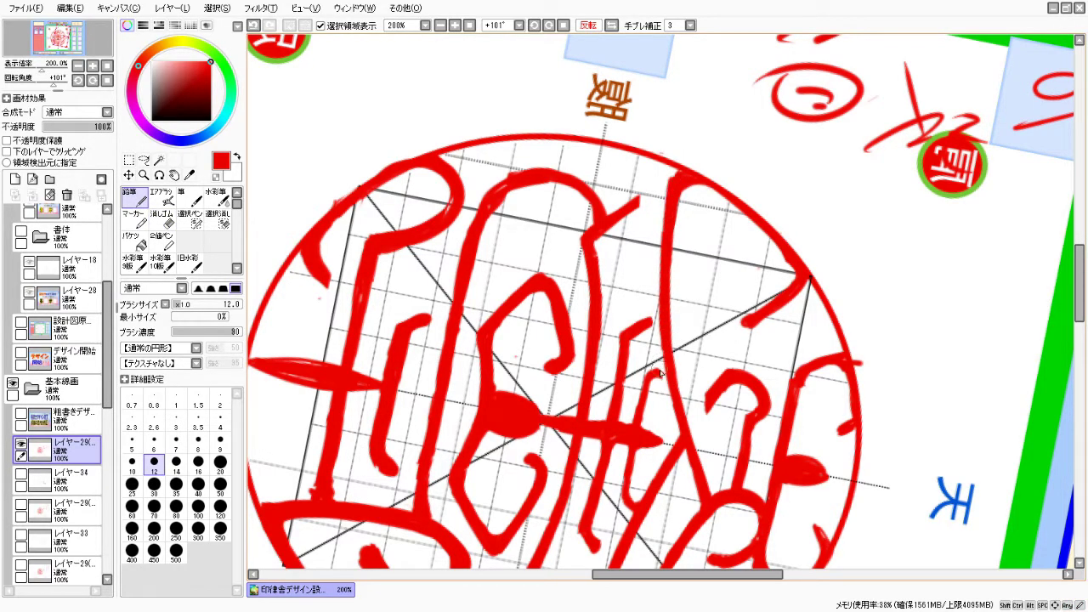
Reconnect the lower end of the upper right loop to the diagonal crossing and clean its edges.
key(ctrl+0)
scroll(509, 330, up, 4)
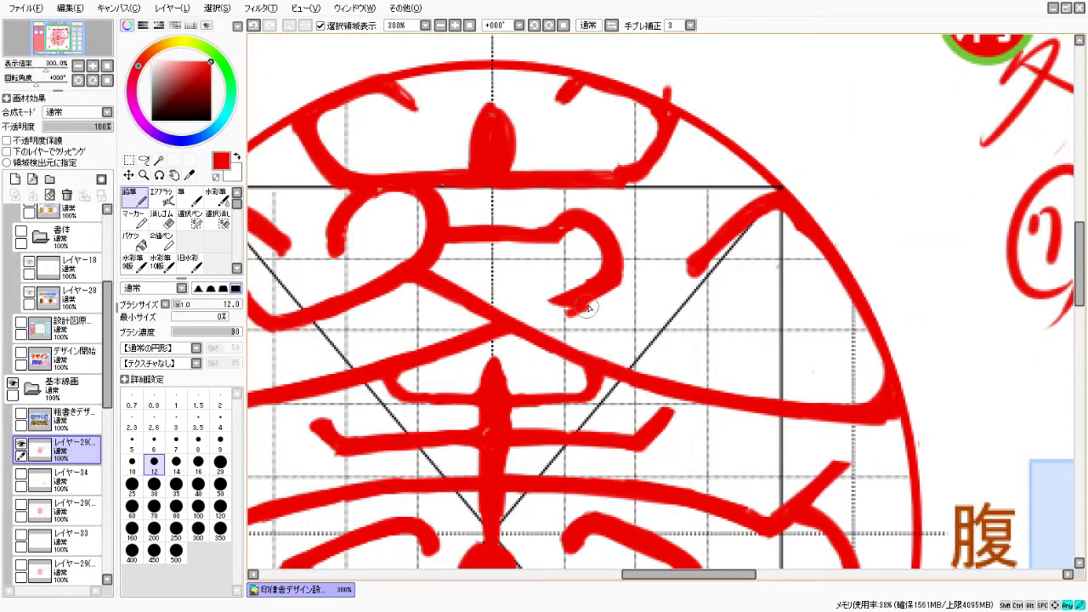
mouse_move(508, 330)
mouse_down()
mouse_move(595, 277)
mouse_move(559, 300)
mouse_up()
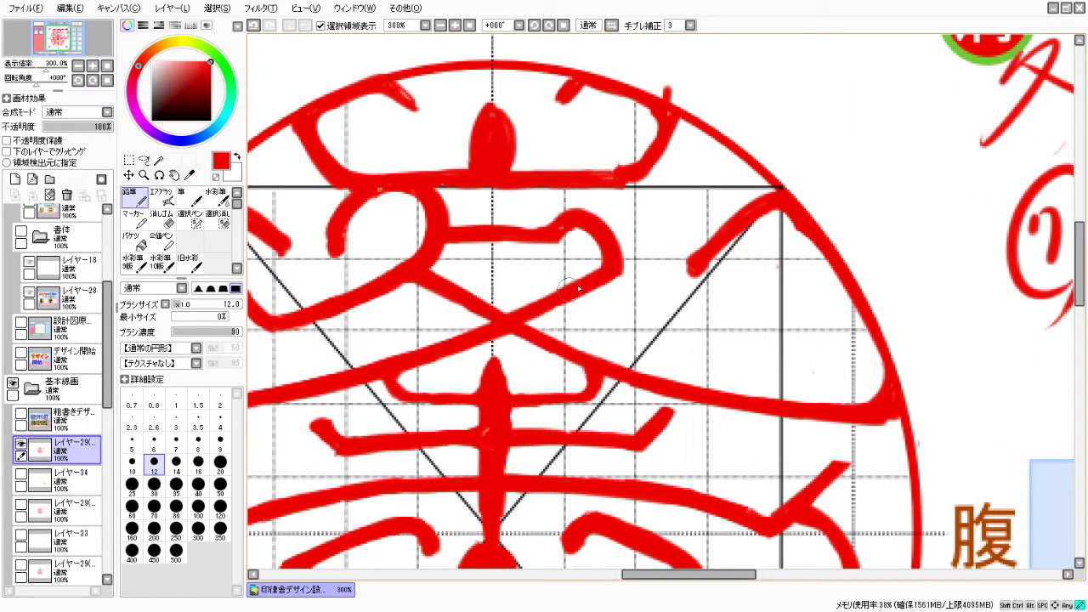
key(e)
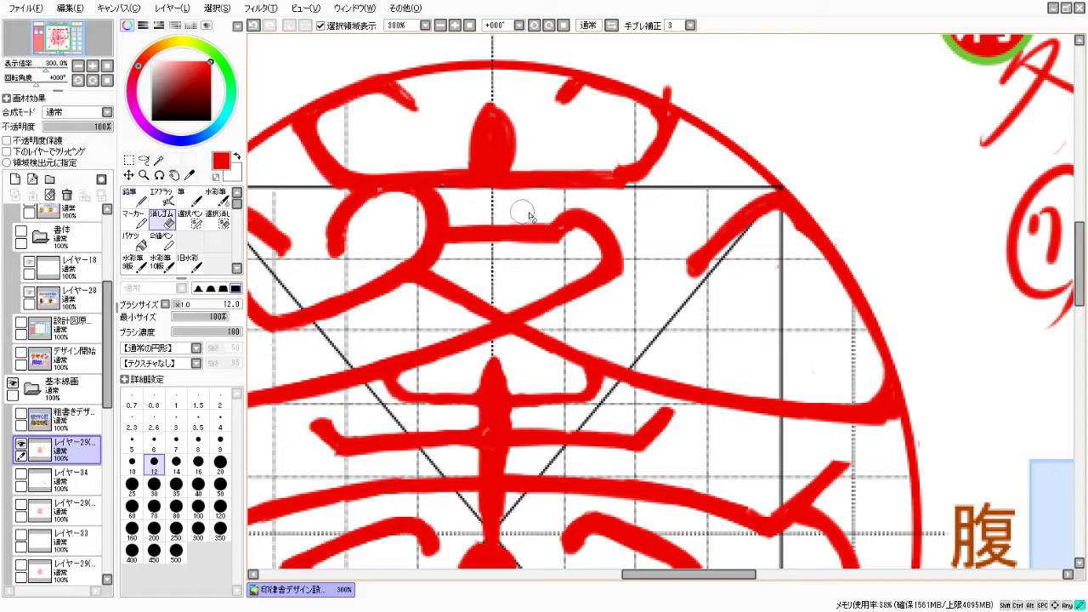
key(n)
key(e)
scroll(787, 279, down, 4)
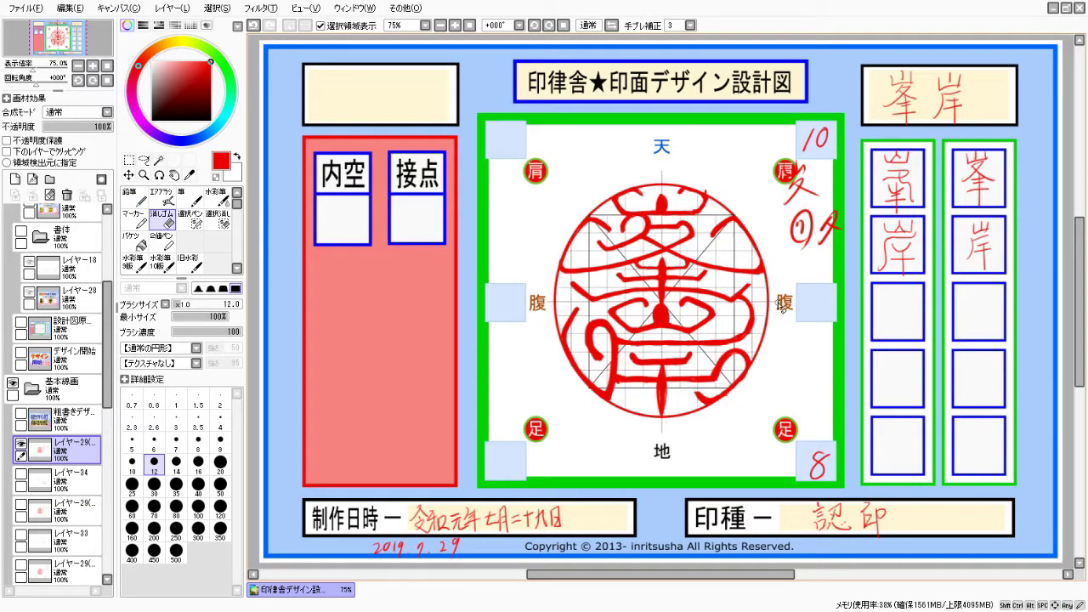
Redraw the right end of the uppermost short horizontal stroke as a slanted rise meeting the diagonal above.
scroll(623, 295, up, 5)
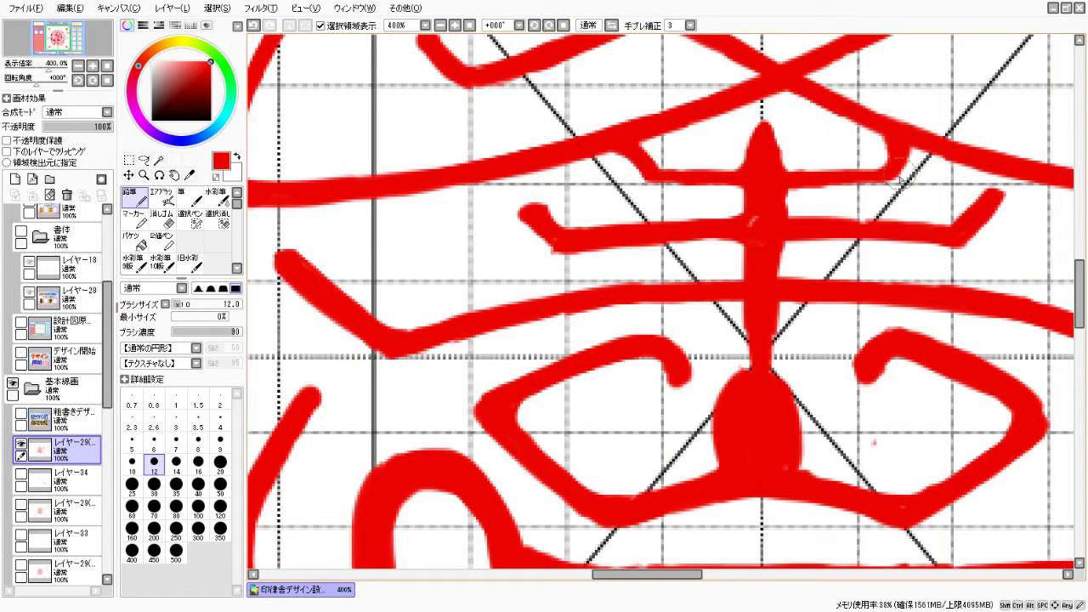
key(n)
drag(859, 176, 893, 153)
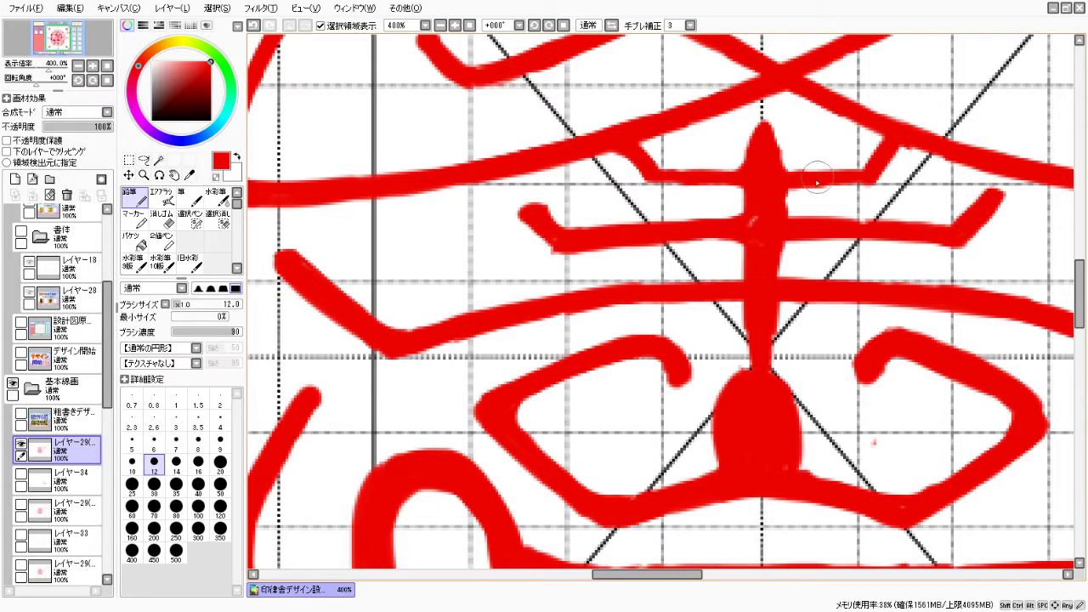
key(e)
key(n)
scroll(798, 182, down, 5)
scroll(595, 323, up, 5)
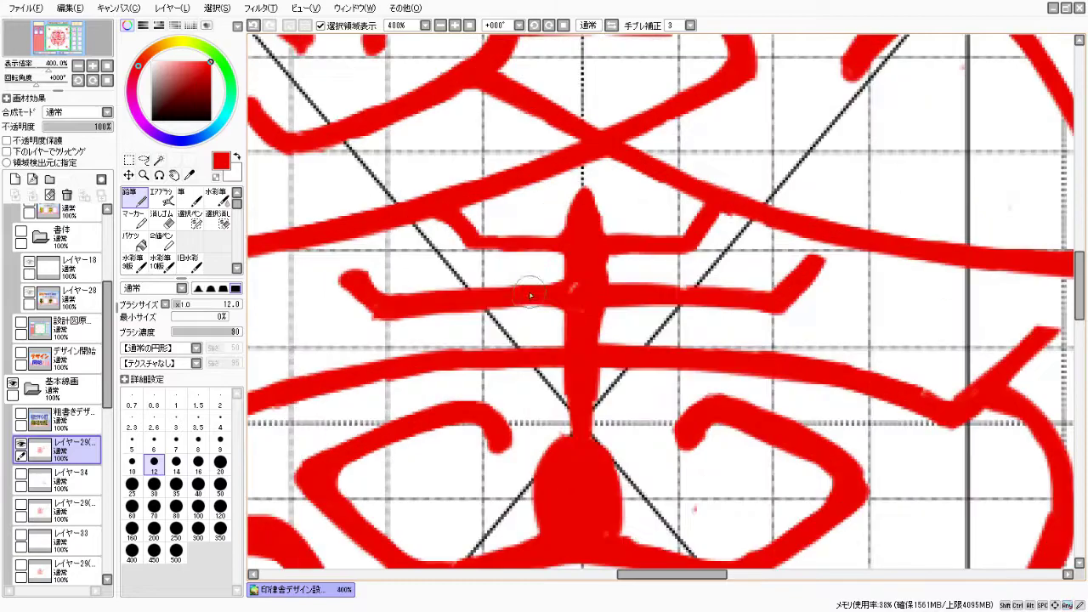
Trim the upturned right tip and lower corner of the second short horizontal stroke.
key(e)
drag(822, 260, 804, 273)
key(n)
key(e)
drag(776, 308, 786, 300)
key(n)
scroll(668, 287, down, 5)
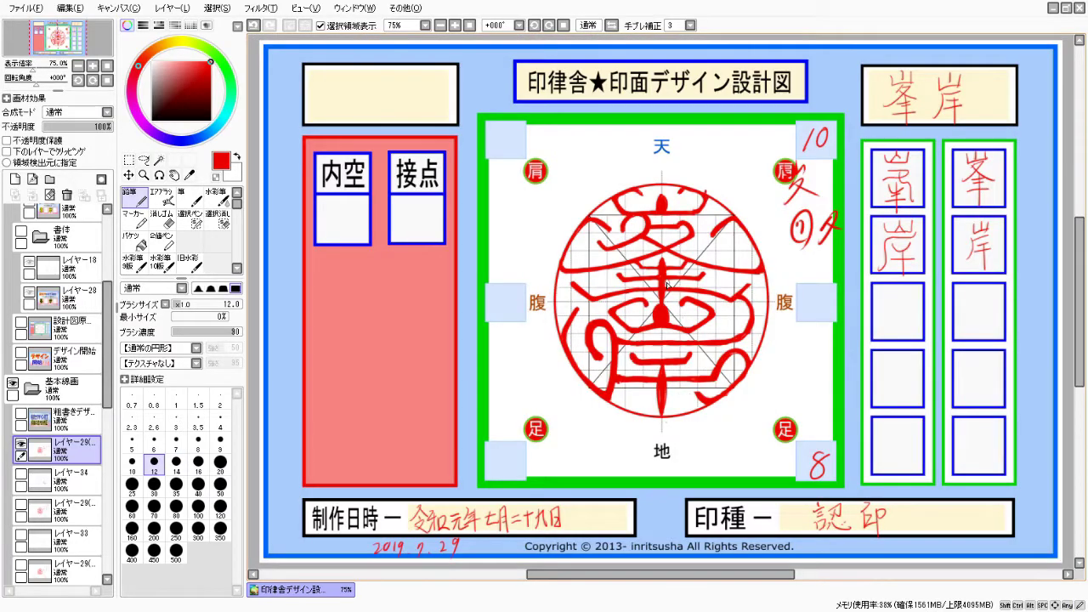
Redraw the upturned right end of the long arched horizontal and rejoin the rounded right shoulder stroke beneath it.
scroll(668, 287, up, 5)
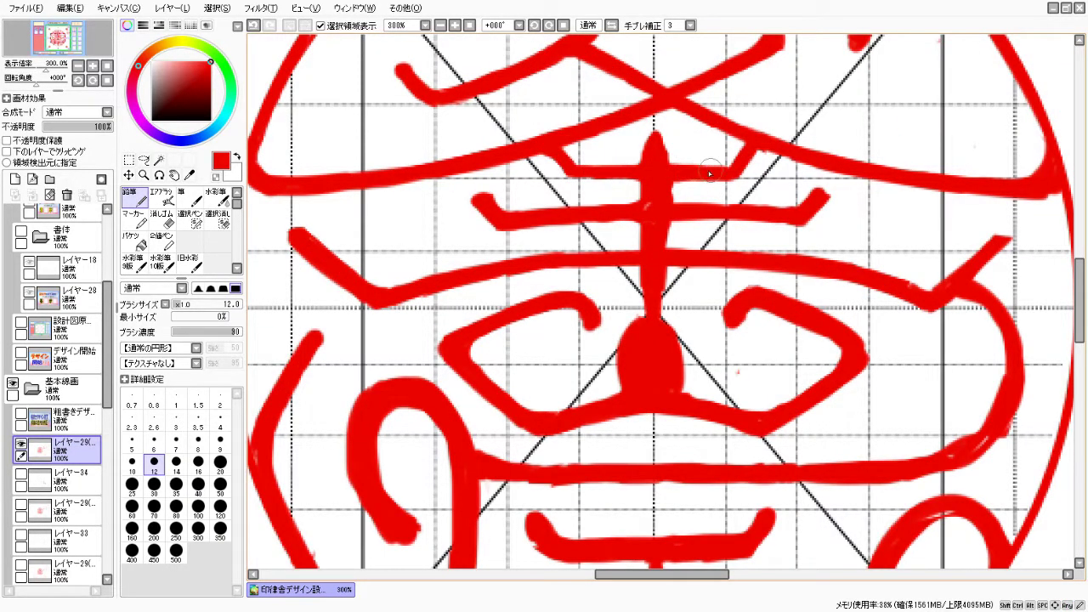
scroll(564, 145, down, 5)
scroll(646, 306, up, 4)
drag(755, 313, 814, 276)
key(e)
key(n)
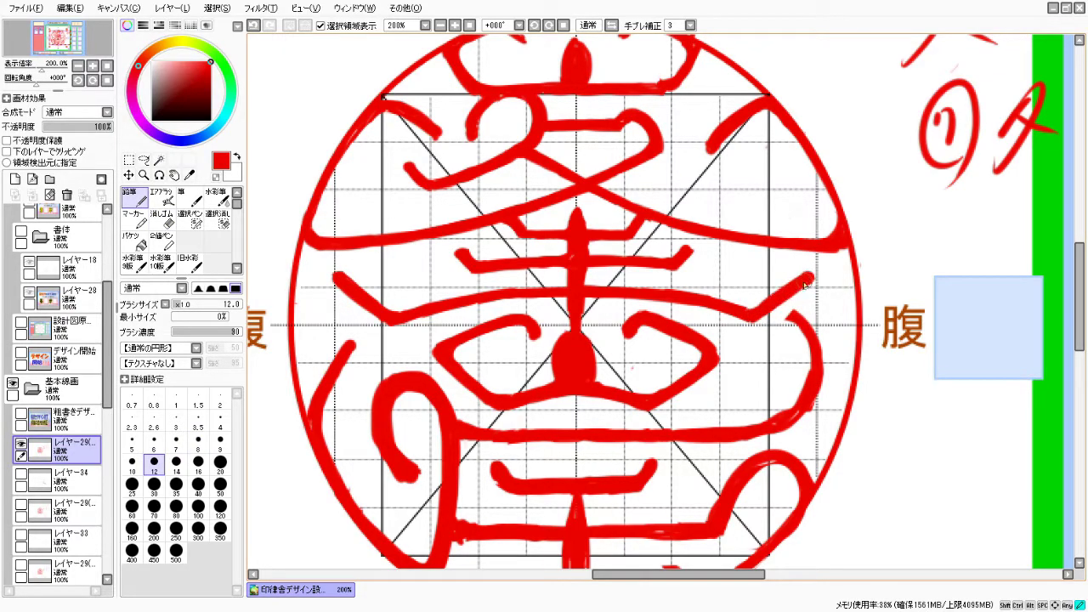
key(e)
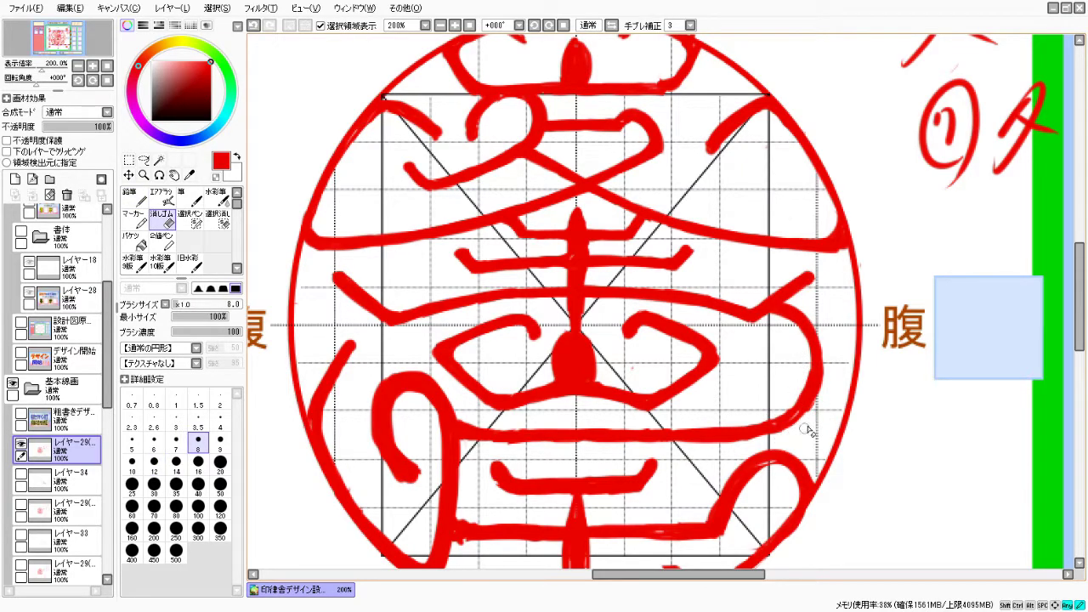
key(n)
scroll(802, 324, down, 5)
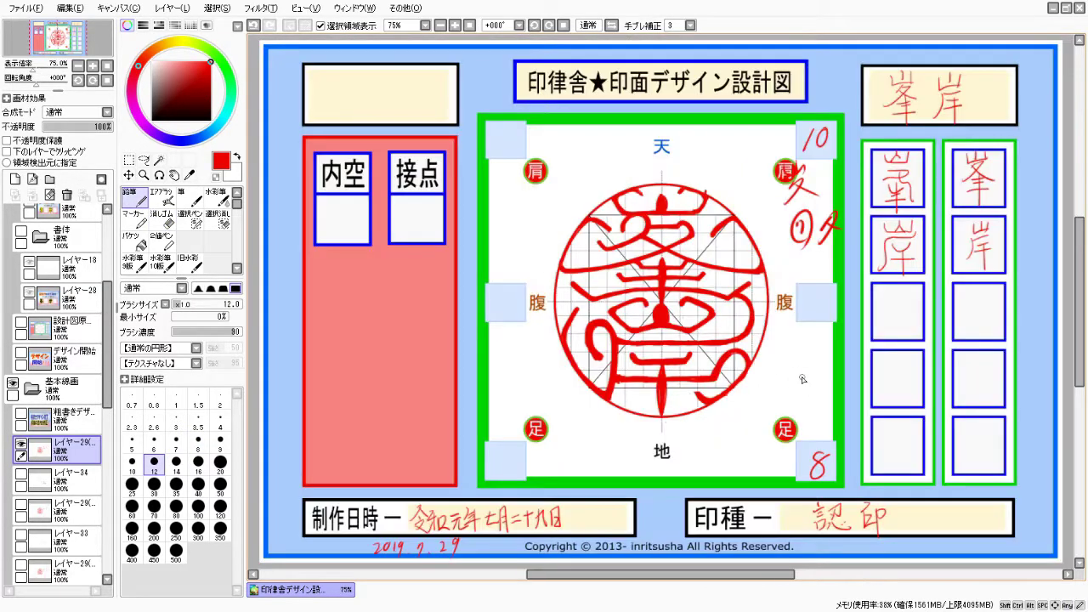
Clean the upper edge of the short upturned horizontal above the lower vertical stroke.
scroll(656, 362, up, 5)
key(e)
key(n)
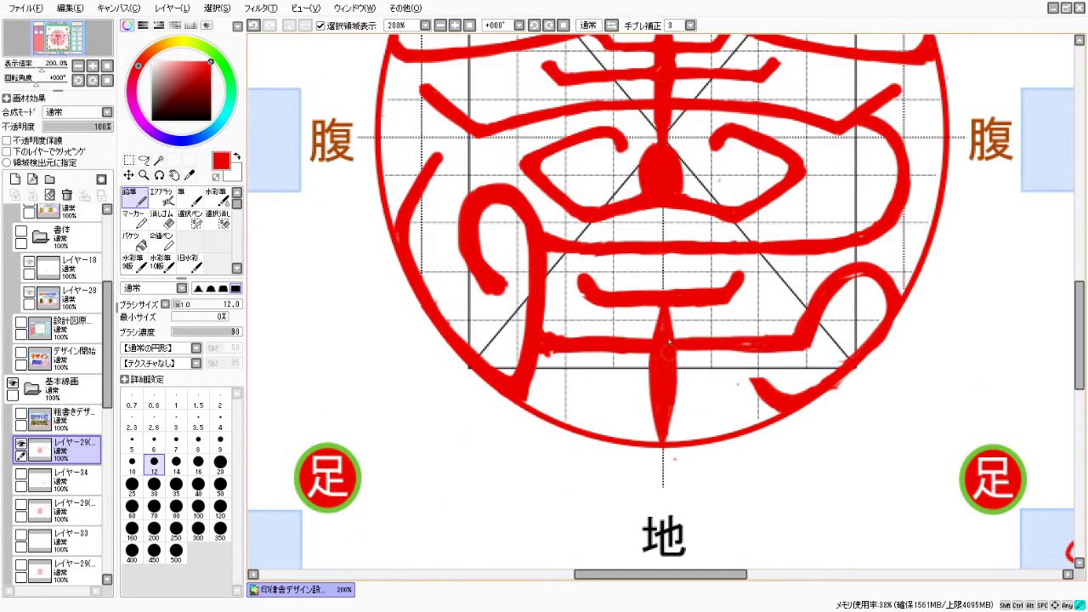
scroll(670, 385, down, 5)
key(End)
key(End)
key(End)
key(End)
key(End)
key(End)
scroll(612, 138, up, 6)
key(e)
key(n)
key(e)
drag(581, 248, 580, 344)
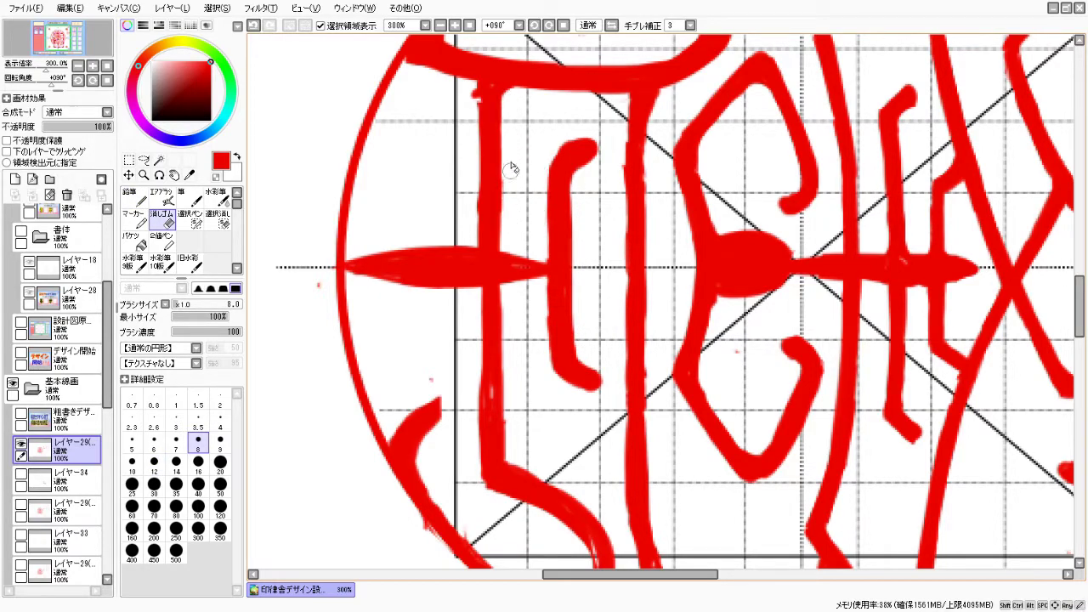
key(n)
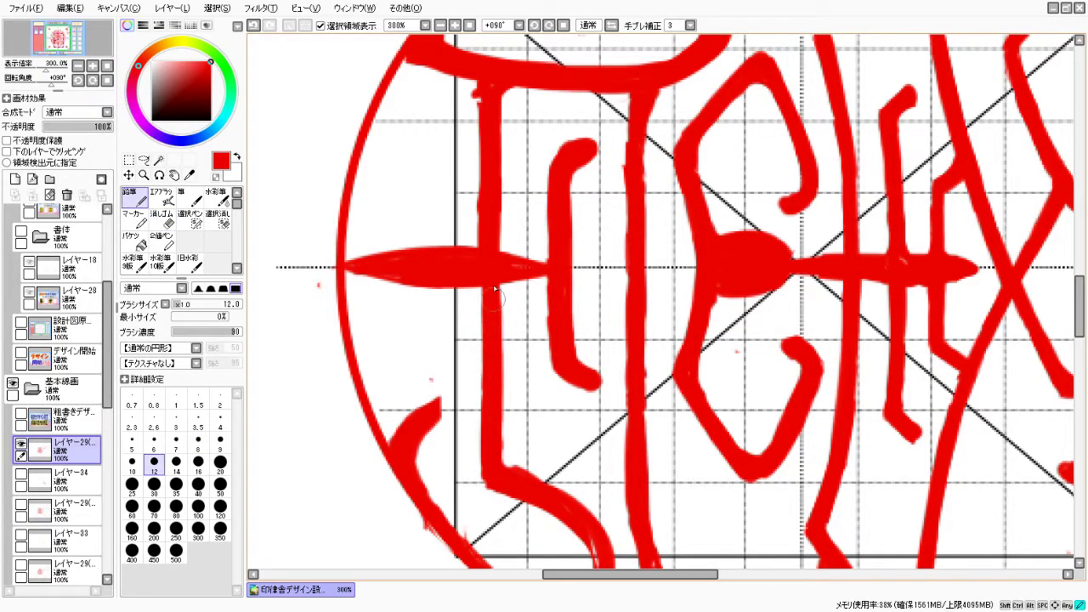
Trim the left end and underside of the lowest long horizontal where it meets the left vertical.
key(e)
mouse_move(482, 123)
mouse_down()
mouse_move(474, 85)
mouse_move(485, 196)
mouse_up()
key(n)
key(e)
drag(472, 85, 486, 185)
key(n)
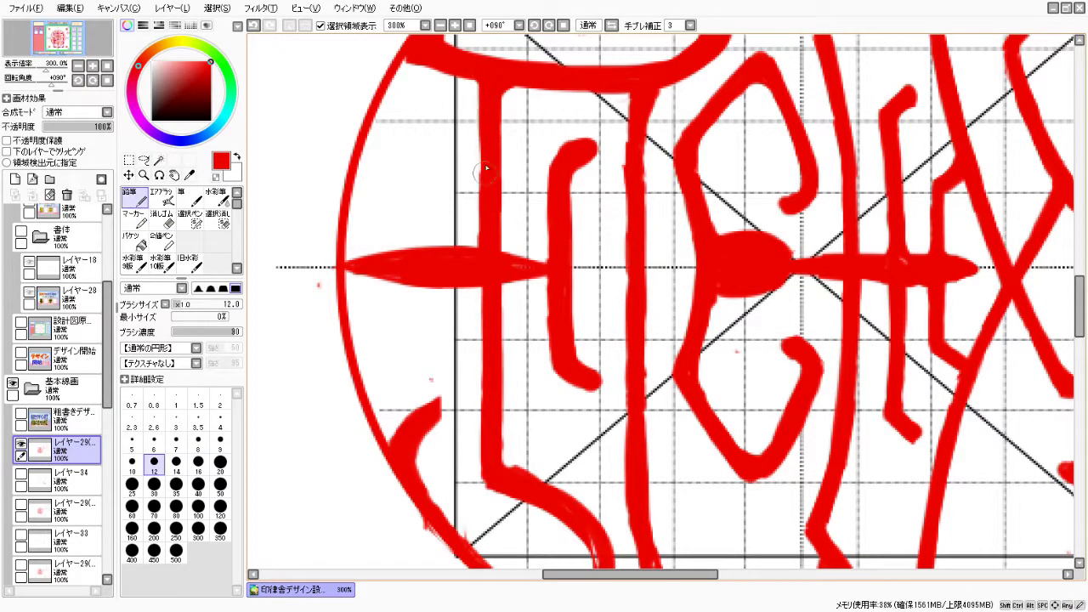
Thicken the underside of the lowest horizontal's right half and sharpen its corner into the right-hand loop.
drag(486, 281, 474, 483)
key(e)
key(n)
mouse_move(470, 383)
mouse_down()
mouse_move(473, 459)
mouse_move(500, 402)
mouse_up()
key(e)
drag(510, 449, 511, 388)
key(n)
Trim the upper edge of the lowest horizontal's left half and even out its width around the central vertical.
key(e)
drag(495, 138, 498, 86)
key(n)
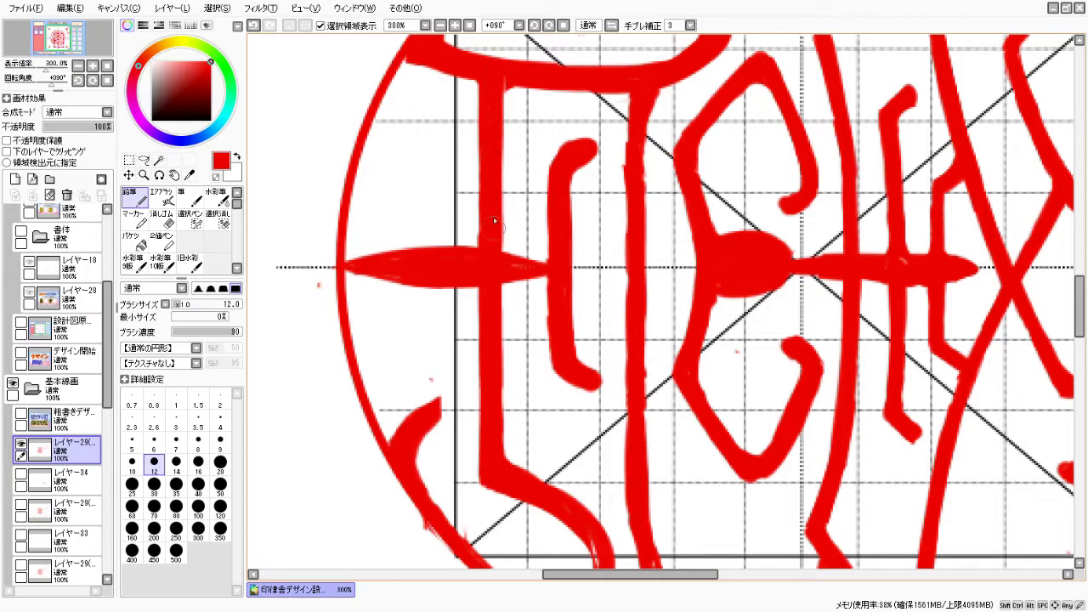
key(e)
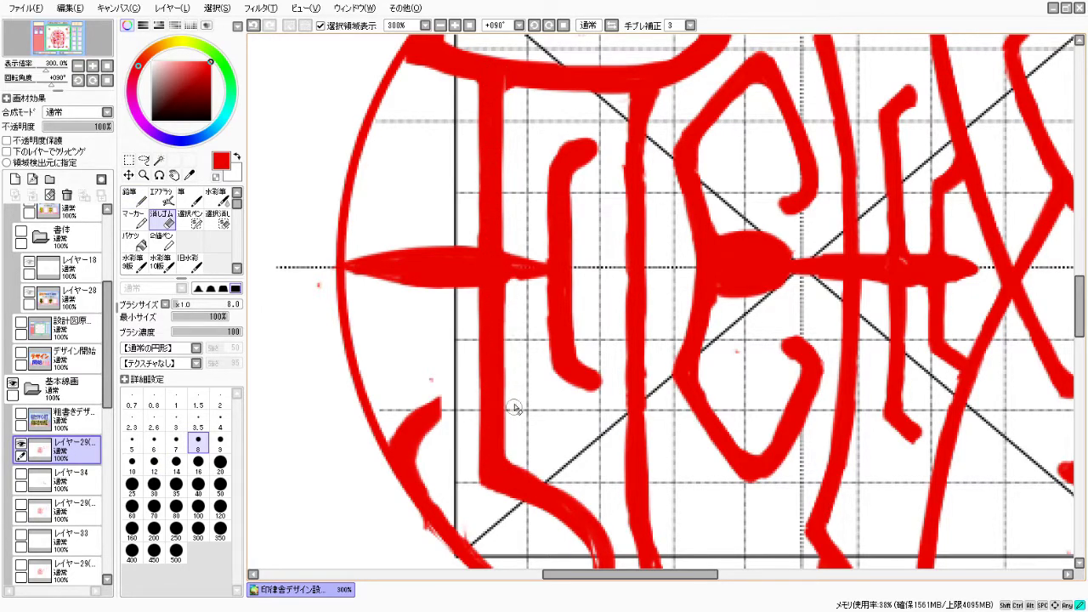
key(n)
key(e)
key(n)
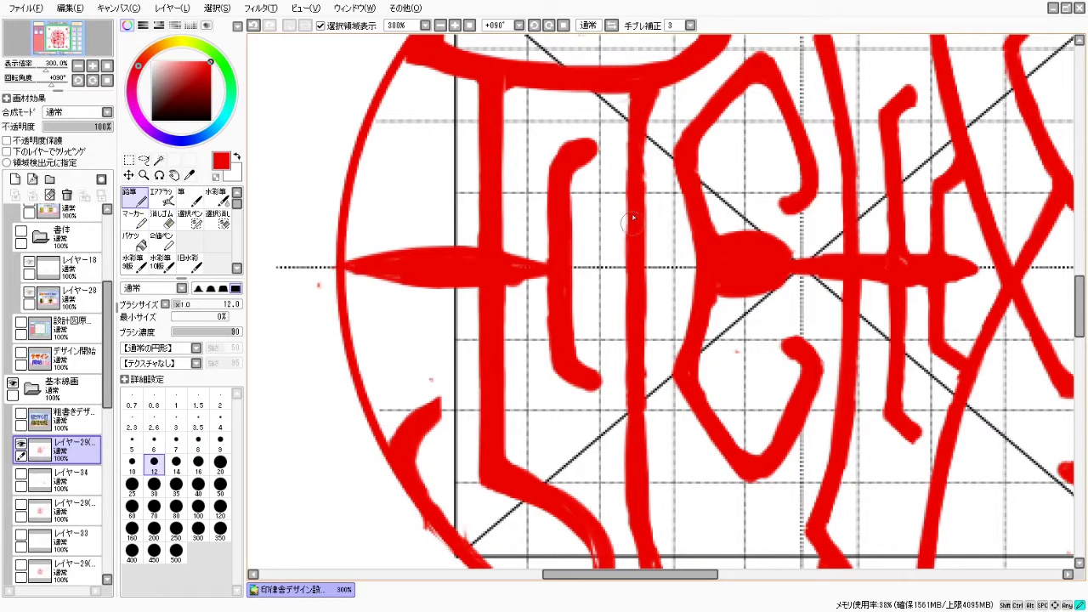
Smooth and even out both edges of the long horizontal above the short upturned stroke in the lower character.
drag(645, 115, 634, 387)
key(e)
drag(620, 426, 620, 532)
key(n)
drag(636, 482, 631, 520)
key(e)
mouse_move(654, 425)
mouse_down()
mouse_move(650, 510)
mouse_move(654, 391)
mouse_up()
key(n)
Clean up the inner and outer edges of the lower right-hand loop where it runs along the seal's ring.
drag(587, 538, 604, 559)
key(e)
mouse_move(425, 509)
mouse_down()
mouse_move(419, 530)
mouse_move(434, 553)
mouse_up()
key(n)
mouse_move(460, 510)
mouse_down()
mouse_move(485, 548)
mouse_move(472, 549)
mouse_up()
key(e)
key(n)
key(e)
key(n)
key(e)
key(Home)
scroll(731, 384, up, 4)
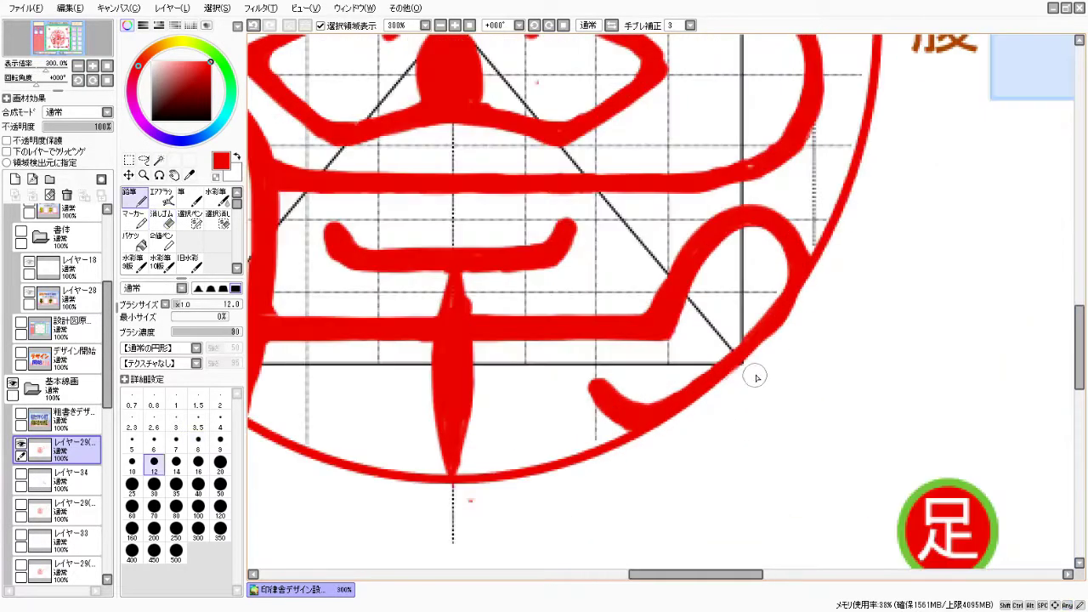
key(n)
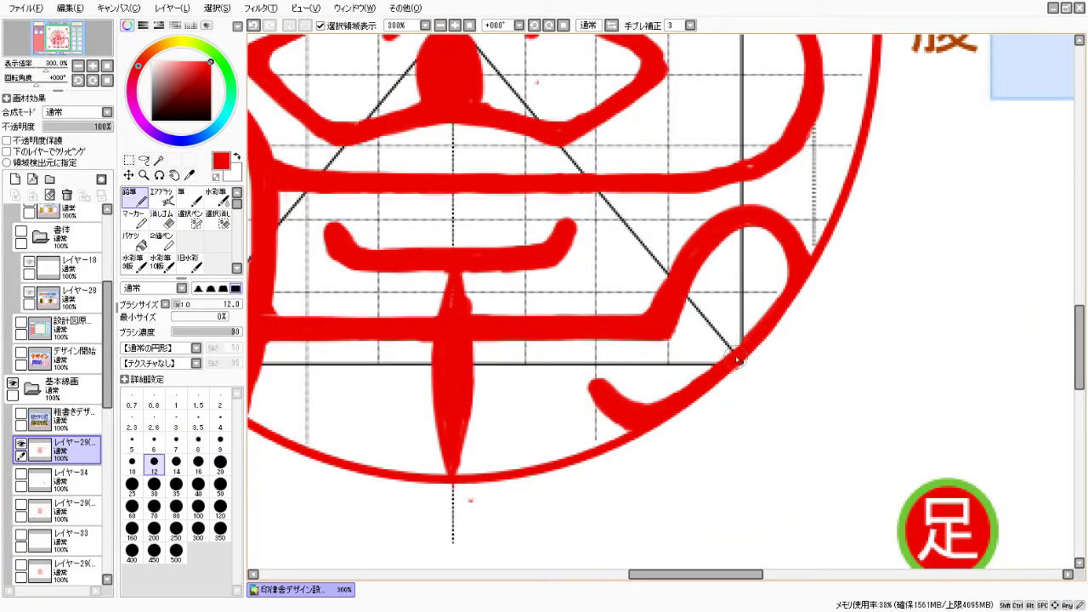
Thicken the upper part of the lower central vertical just below the short upturned horizontal.
key(Home)
scroll(670, 385, up, 4)
drag(660, 344, 654, 374)
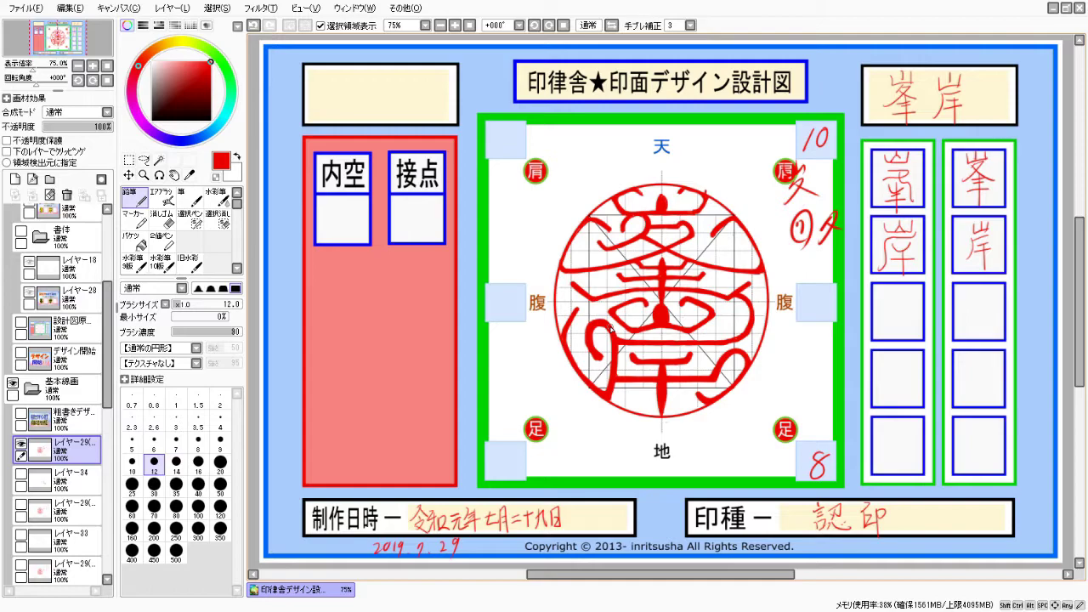
Smooth the right corner of the crown stroke at the top of the seal and slim its central drop shape.
scroll(645, 211, up, 3)
key(e)
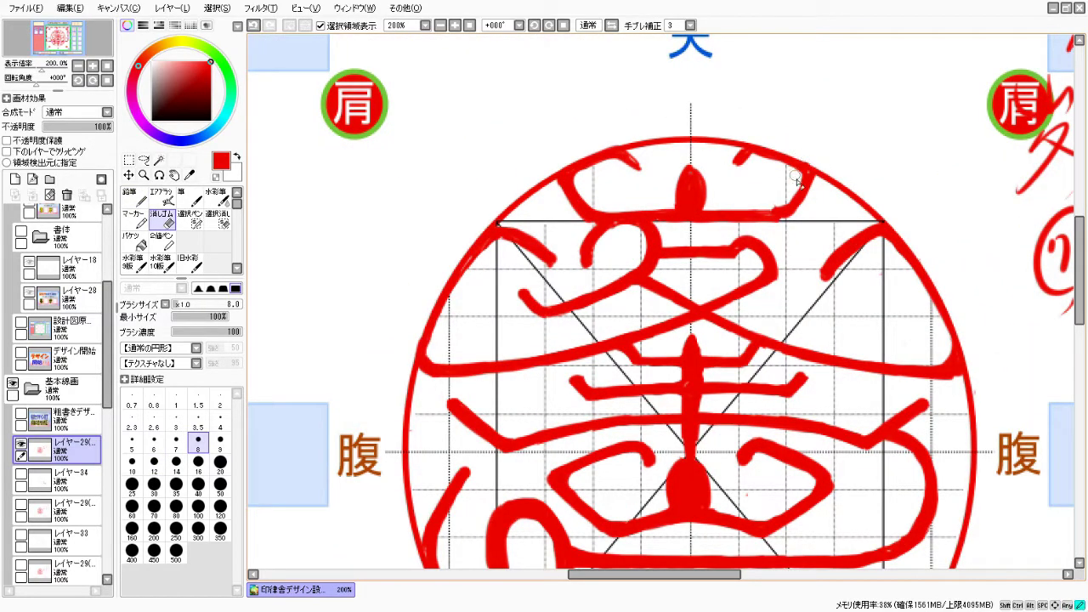
key(n)
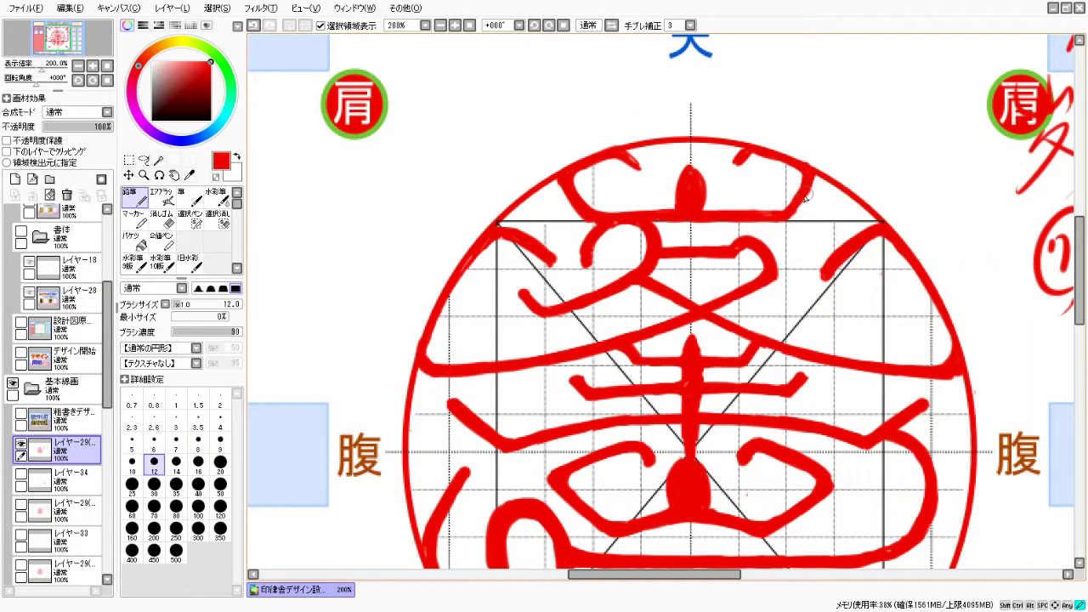
scroll(719, 220, up, 2)
key(e)
key(n)
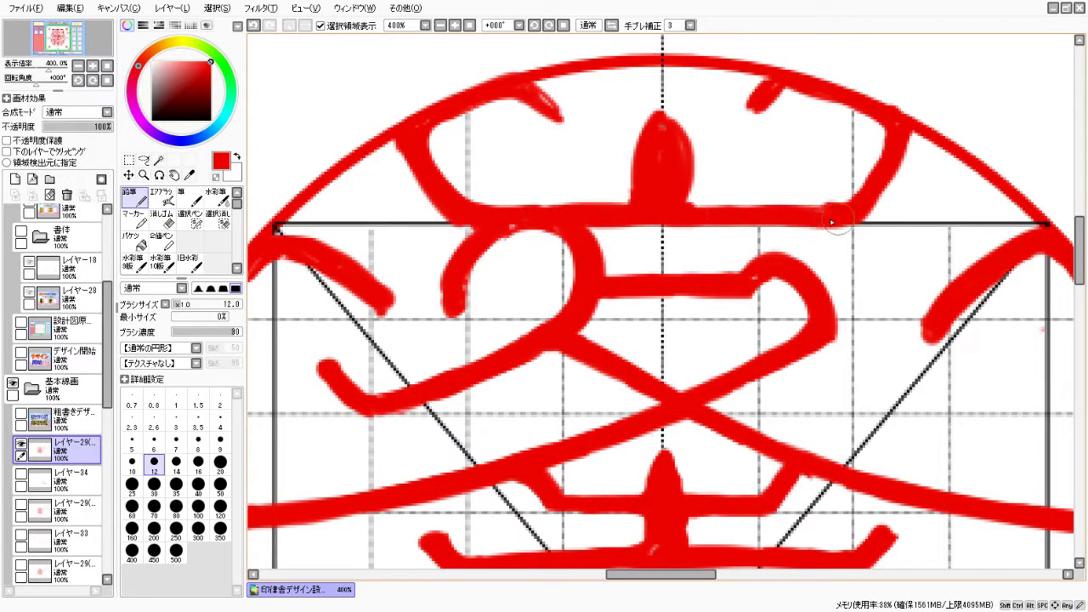
key(e)
mouse_move(705, 170)
mouse_down()
mouse_move(666, 146)
mouse_move(630, 185)
mouse_move(666, 99)
mouse_move(647, 129)
mouse_move(675, 182)
mouse_up()
key(n)
Reshape the two short ticks hanging from the ring at the top into clean, evenly thick strokes.
key(e)
mouse_move(532, 92)
mouse_down()
mouse_move(513, 80)
mouse_move(553, 104)
mouse_up()
key(n)
mouse_move(756, 103)
mouse_down()
mouse_move(781, 85)
mouse_move(748, 116)
mouse_up()
key(e)
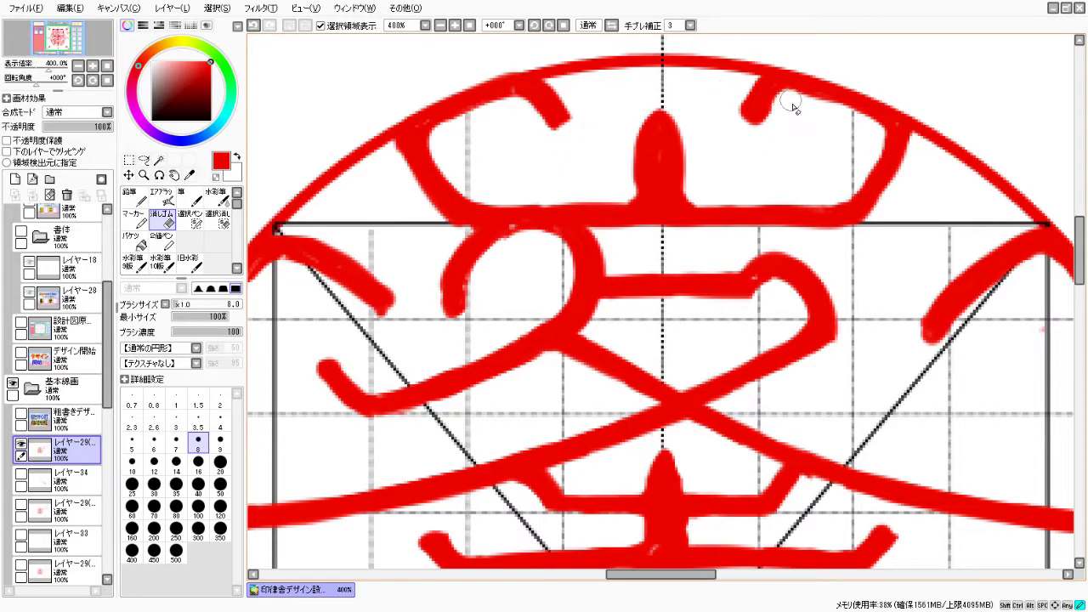
Extend and round off the inner ends of the two diagonal shoulder strokes beside the upper character.
scroll(787, 101, down, 5)
scroll(742, 266, up, 3)
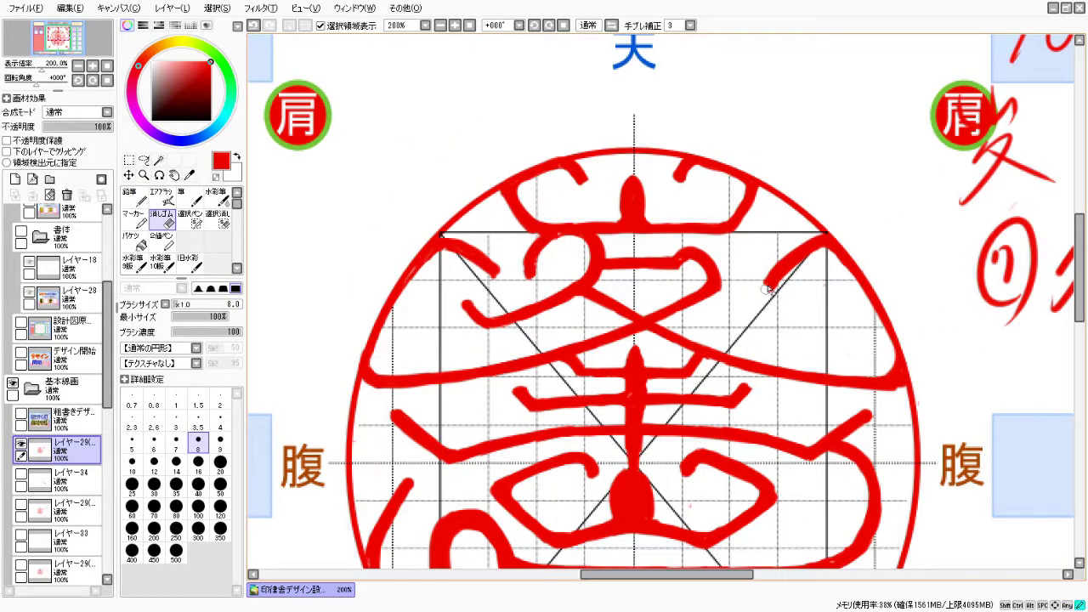
key(n)
drag(771, 271, 779, 276)
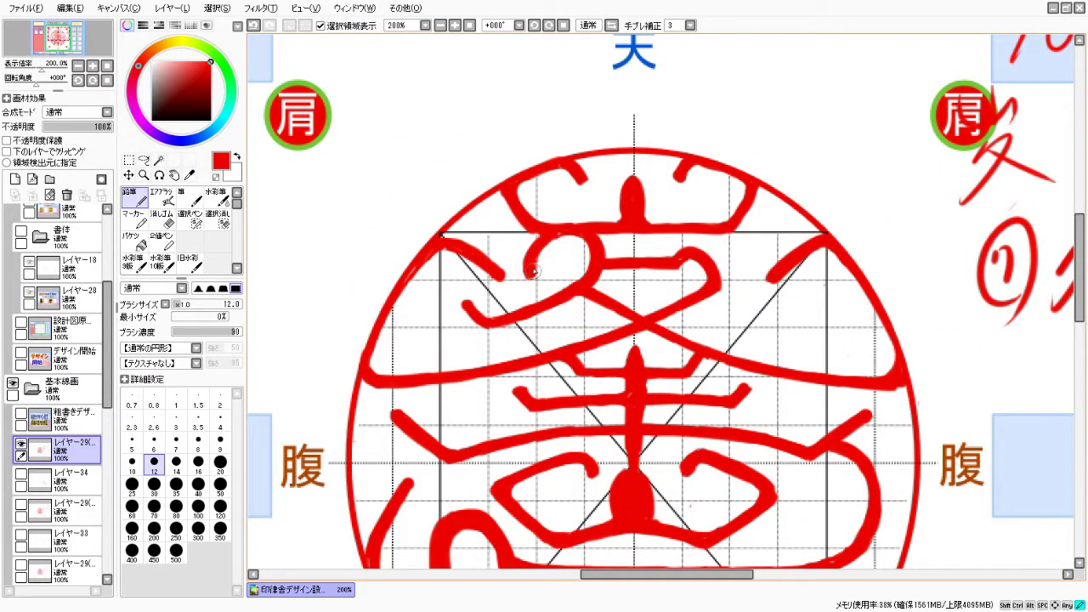
scroll(474, 319, down, 3)
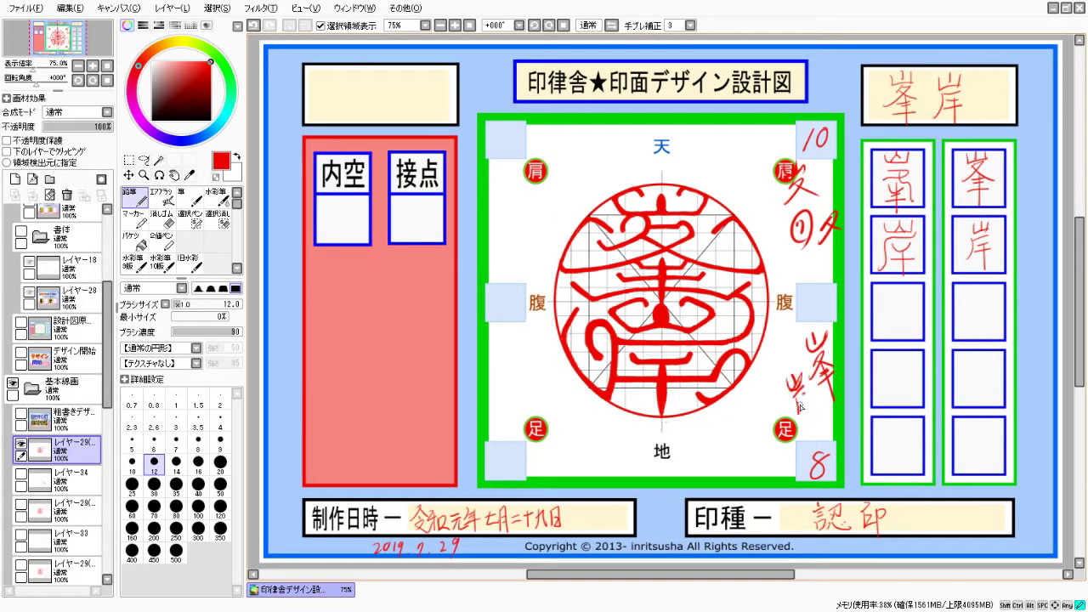
Curve both upturned ends of the lower short horizontal up into the long horizontal above, closing it into a rounded box.
scroll(508, 348, up, 4)
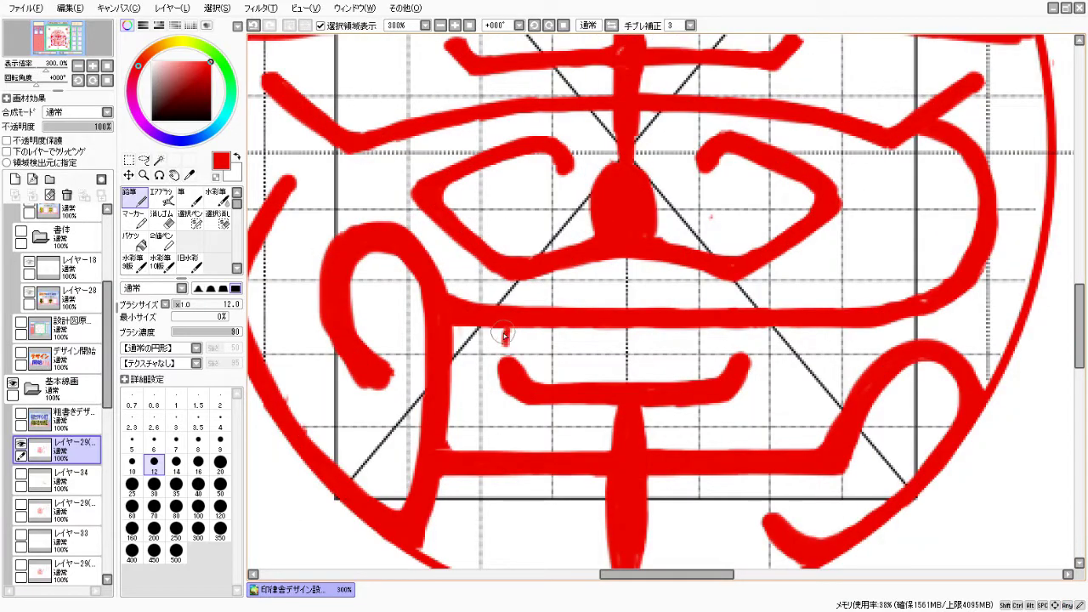
key(e)
mouse_move(432, 417)
mouse_down()
mouse_move(433, 349)
mouse_move(449, 324)
mouse_up()
key(n)
drag(433, 492, 417, 551)
key(e)
mouse_move(510, 366)
mouse_down()
mouse_move(502, 318)
mouse_move(499, 333)
mouse_move(531, 363)
mouse_up()
key(n)
key(e)
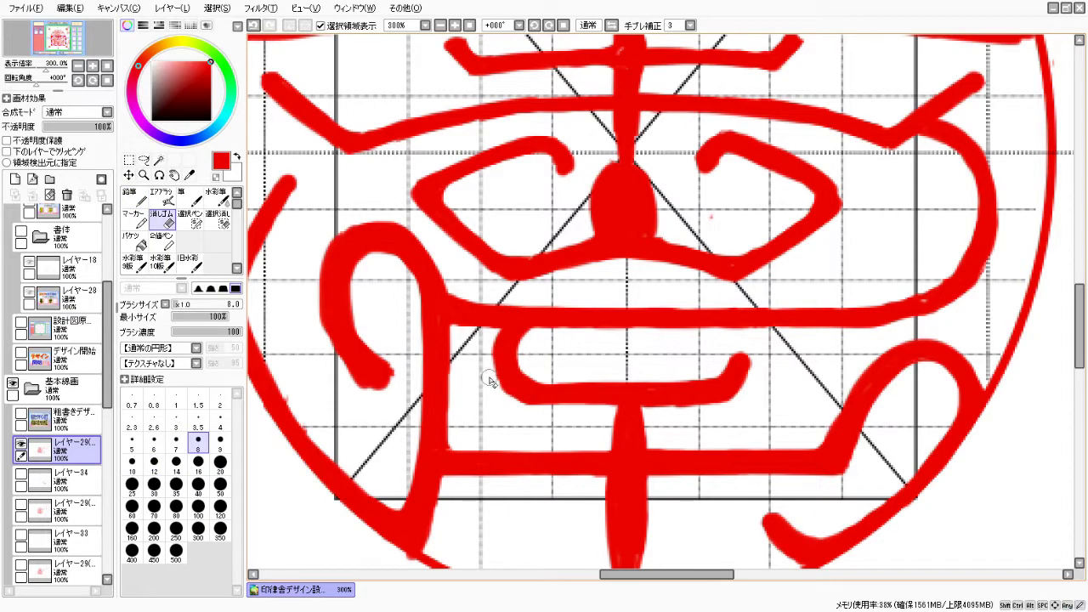
key(n)
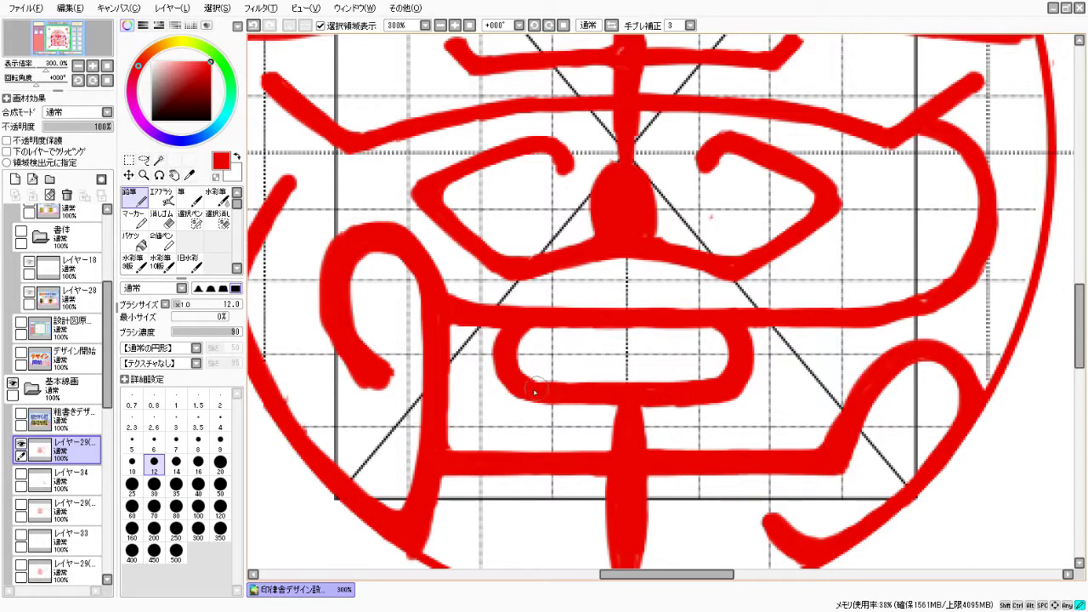
Erase the handwritten notes to the right of the seal with a size 35 eraser.
key(minus)
key(e)
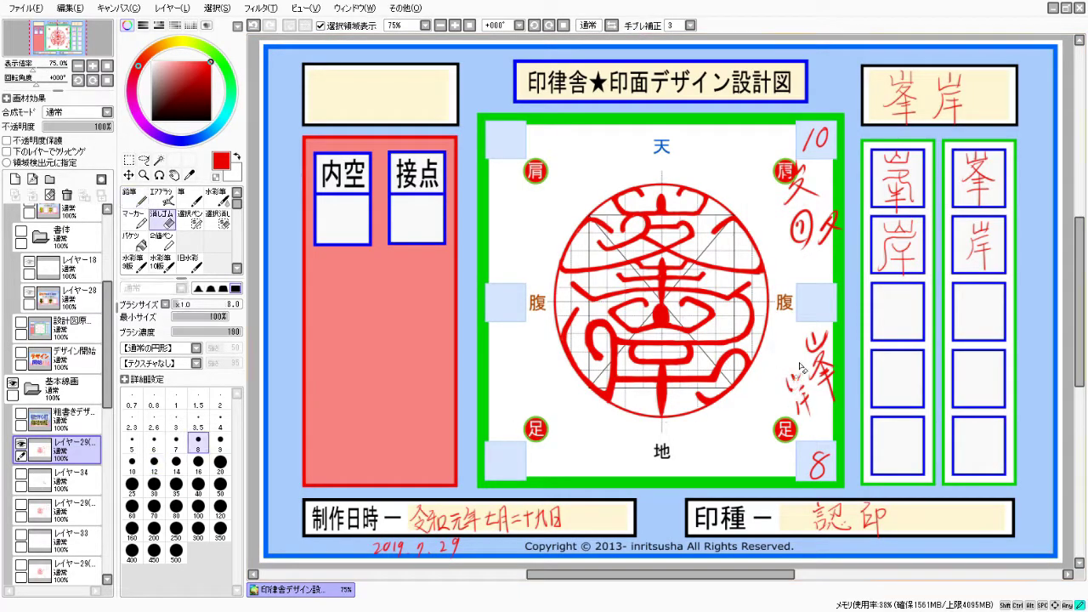
click(176, 485)
mouse_move(796, 416)
mouse_down()
mouse_move(810, 296)
mouse_move(791, 211)
mouse_up()
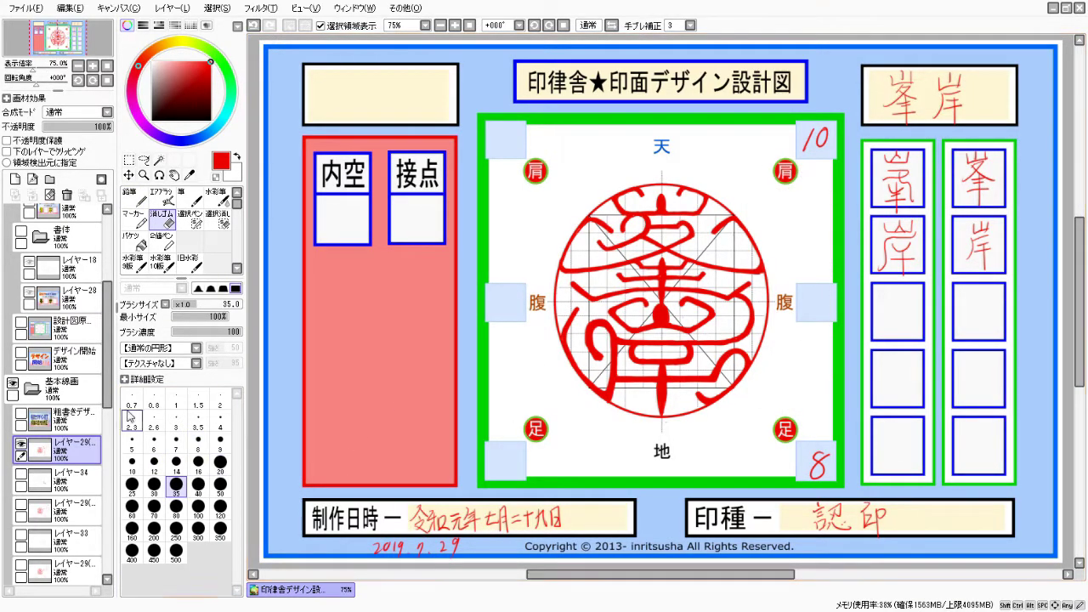
On a new layer, mark the contact points around the ring and number the seal's enclosed spaces 1 to 11 in pencil.
click(32, 179)
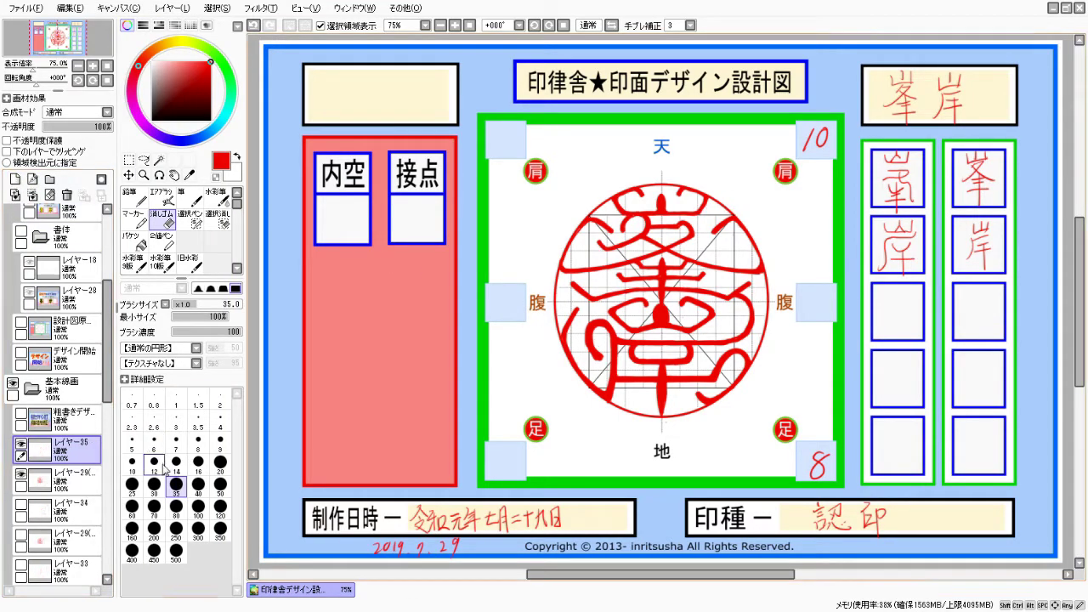
key(n)
drag(709, 158, 700, 171)
drag(771, 228, 783, 220)
drag(806, 174, 805, 231)
scroll(758, 238, up, 1)
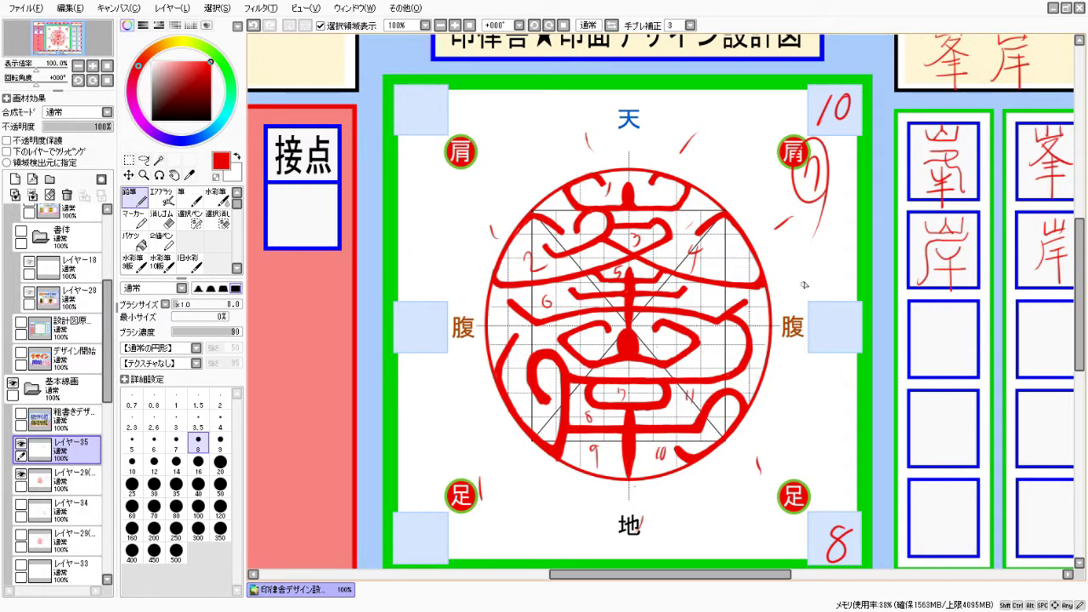
Write the count notes beside the seal and fill in the 接点 box on the summary page.
drag(806, 387, 803, 389)
drag(807, 400, 822, 417)
drag(846, 410, 869, 406)
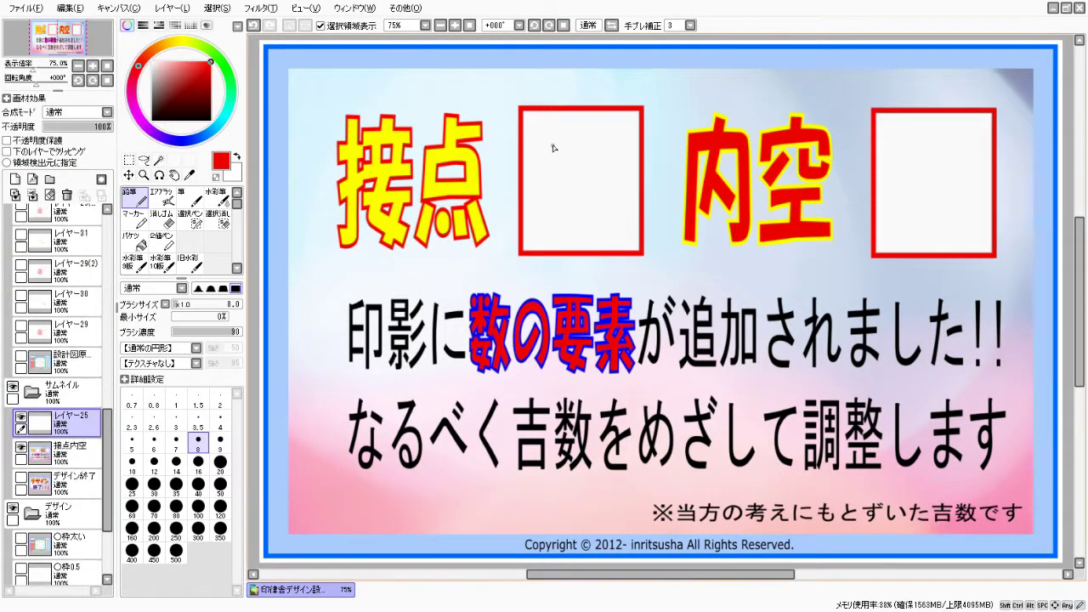
drag(551, 148, 575, 240)
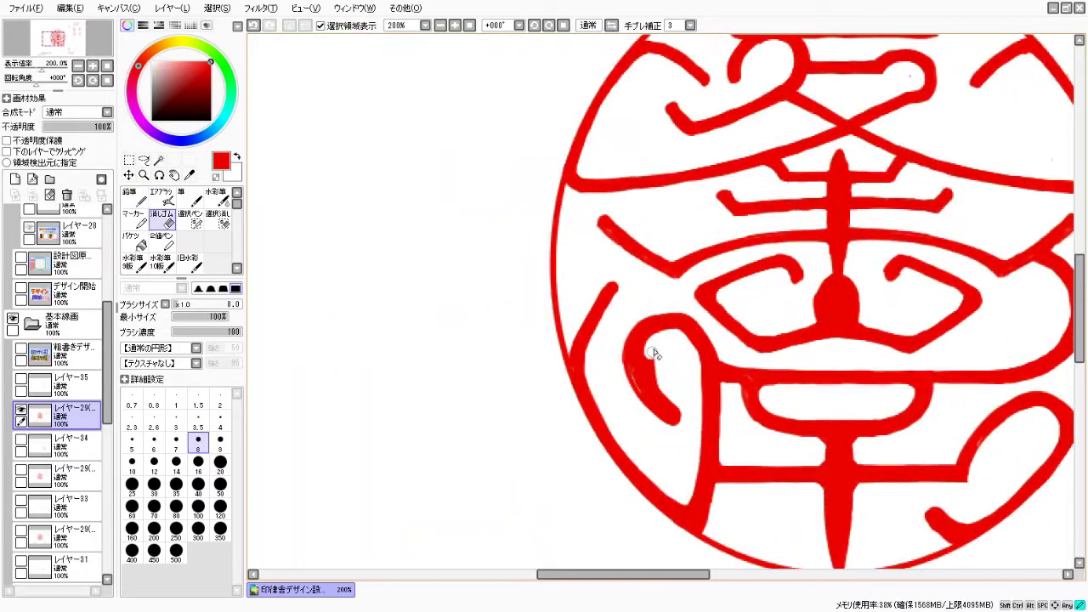
Refine the lower left loop and smooth the curved hooks of the upper character on the seal layer.
key(n)
scroll(701, 356, up, 3)
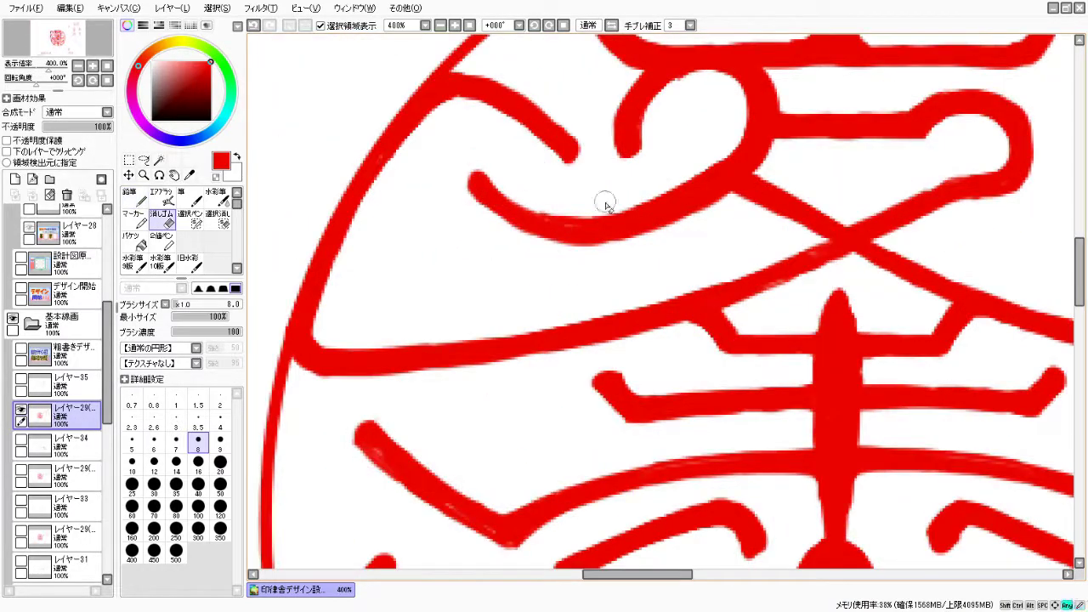
scroll(602, 204, up, 2)
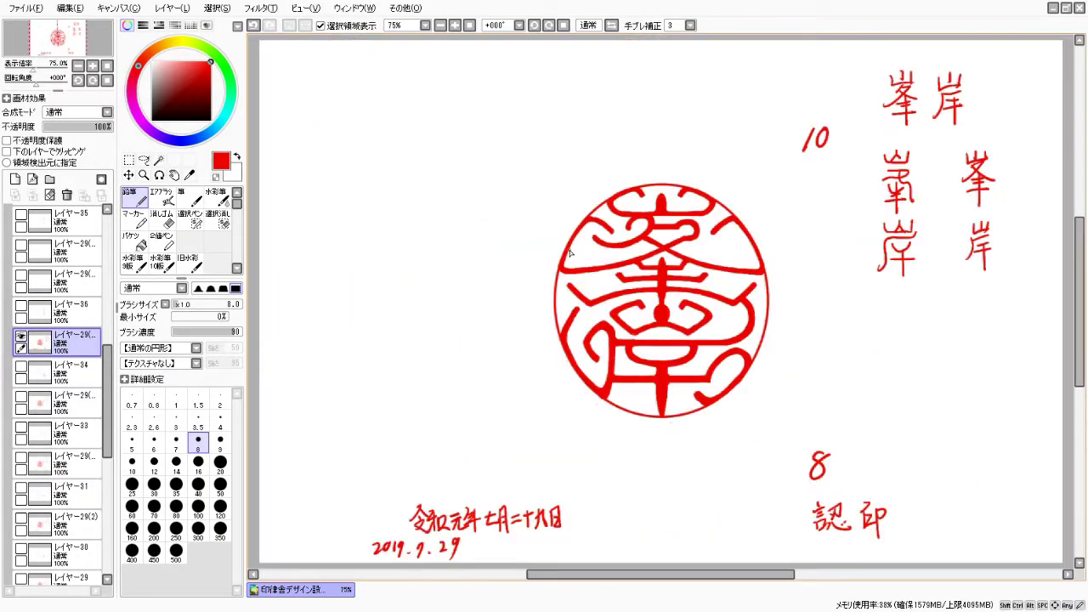
Duplicate the finished seal layer and hide the original beneath the copy.
scroll(60, 340, down, 1)
click(21, 287)
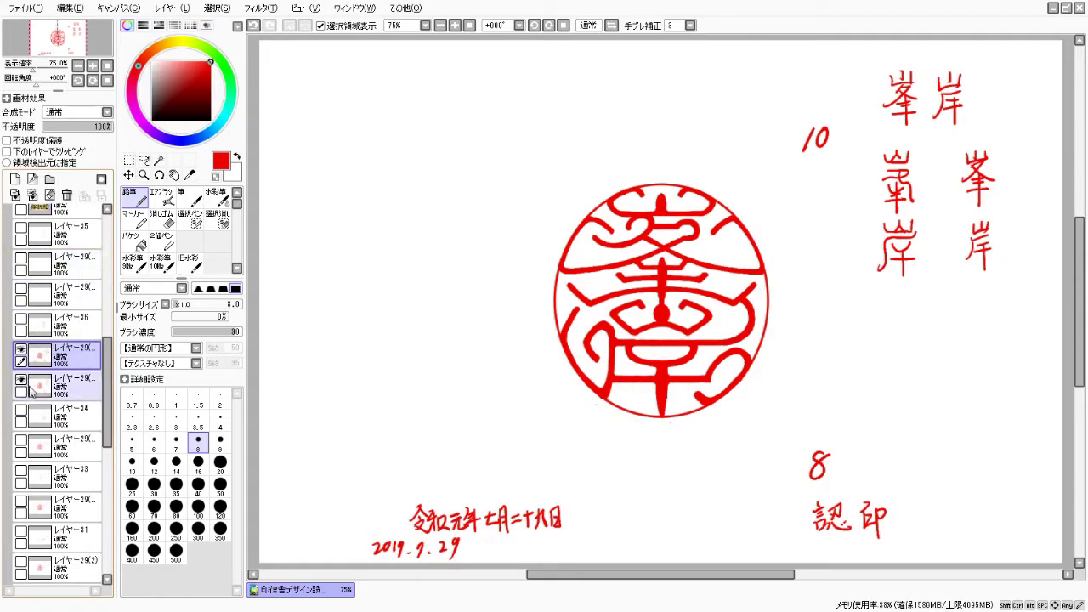
click(23, 382)
Erase all handwritten notes, numbers and dates around the seal on the copied layer with a size 300 eraser.
drag(819, 106, 811, 174)
key(e)
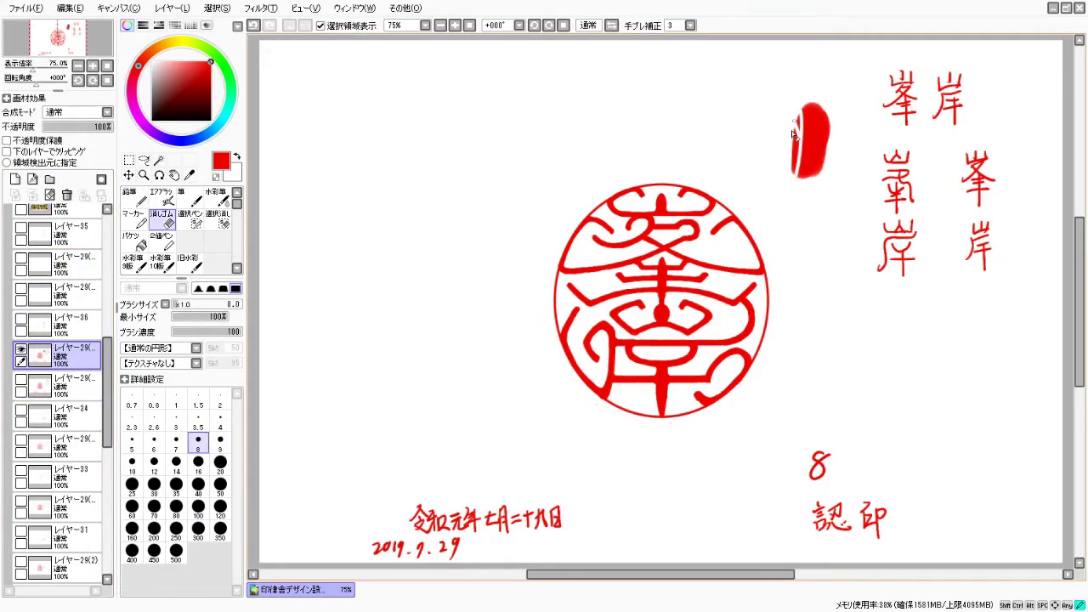
mouse_move(817, 119)
mouse_down()
mouse_move(911, 459)
mouse_move(323, 527)
mouse_up()
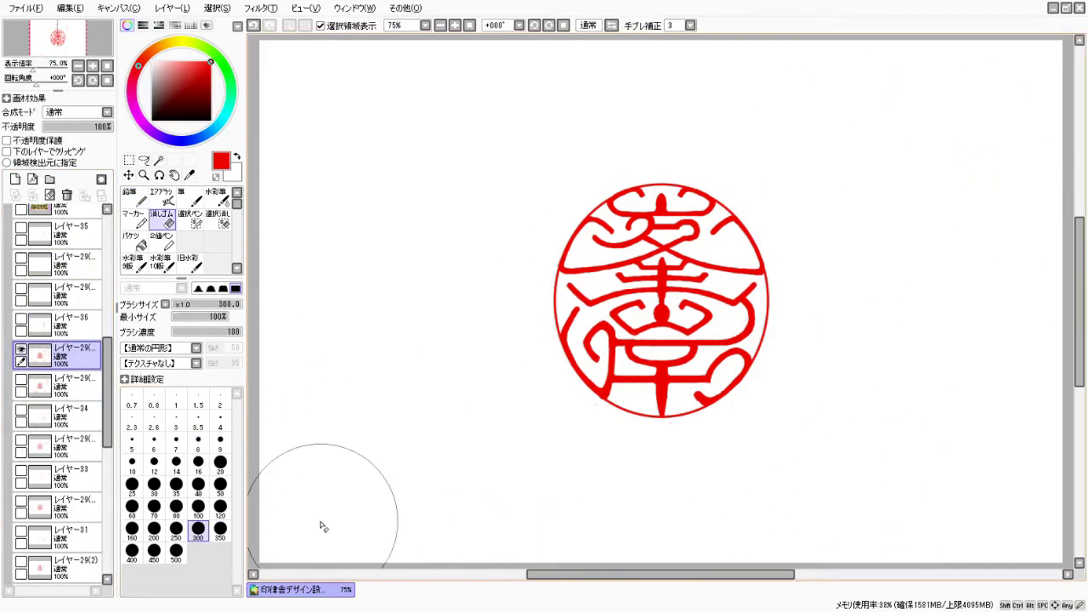
scroll(816, 302, up, 2)
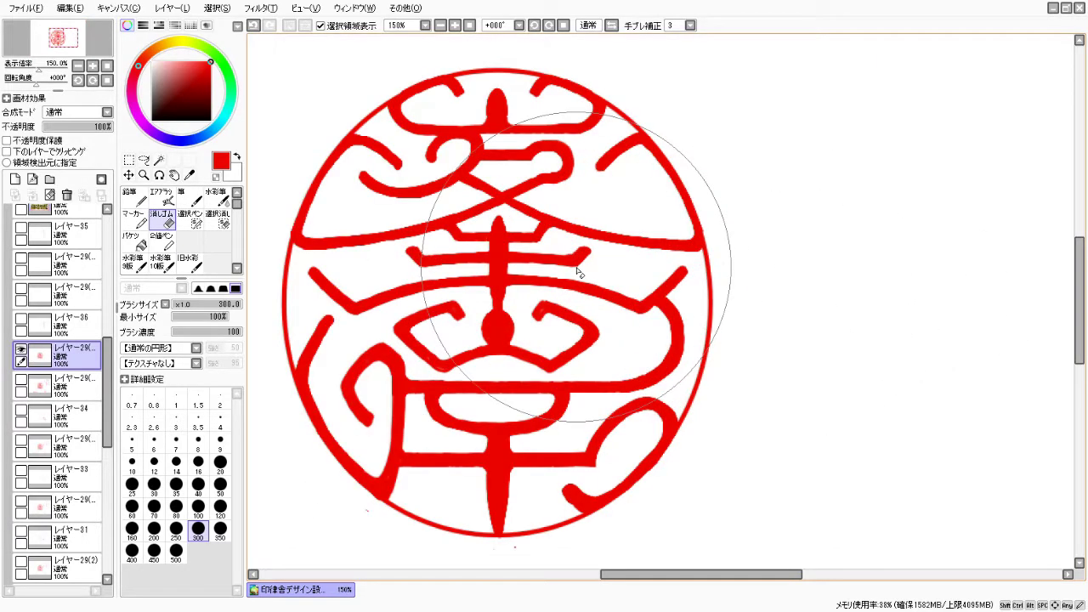
scroll(951, 297, down, 1)
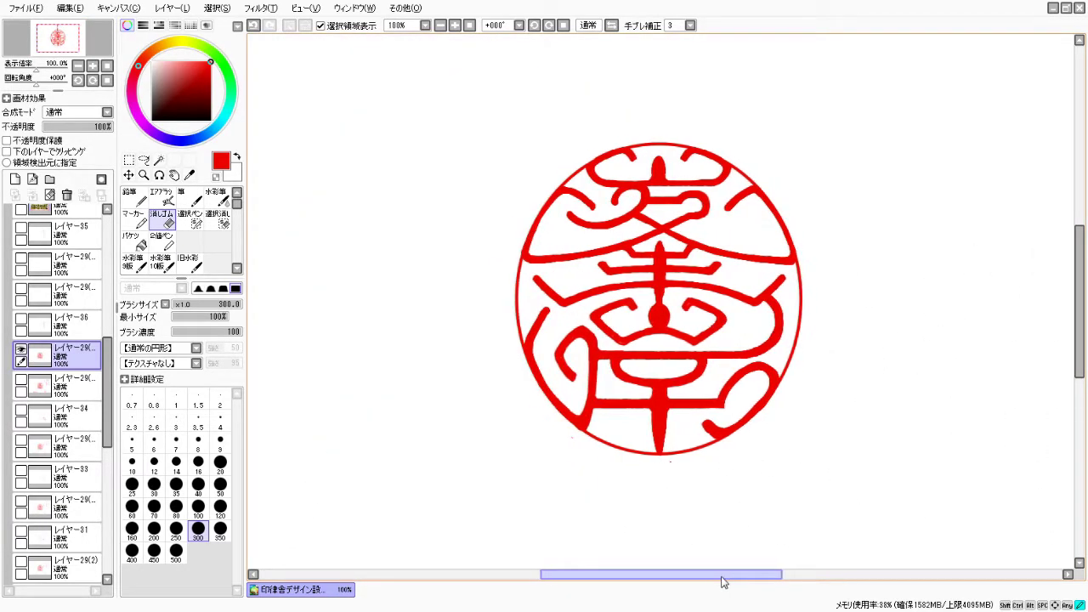
Select the pencil and display the デザイン終了 title page in place of the seal artwork.
click(133, 196)
key(alt)
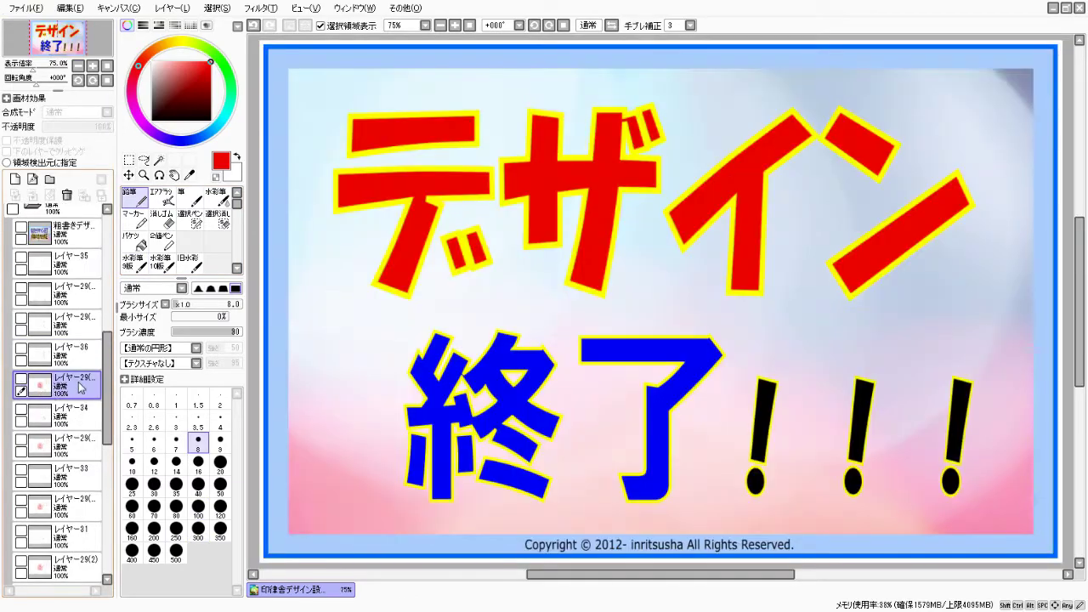
scroll(99, 458, down, 5)
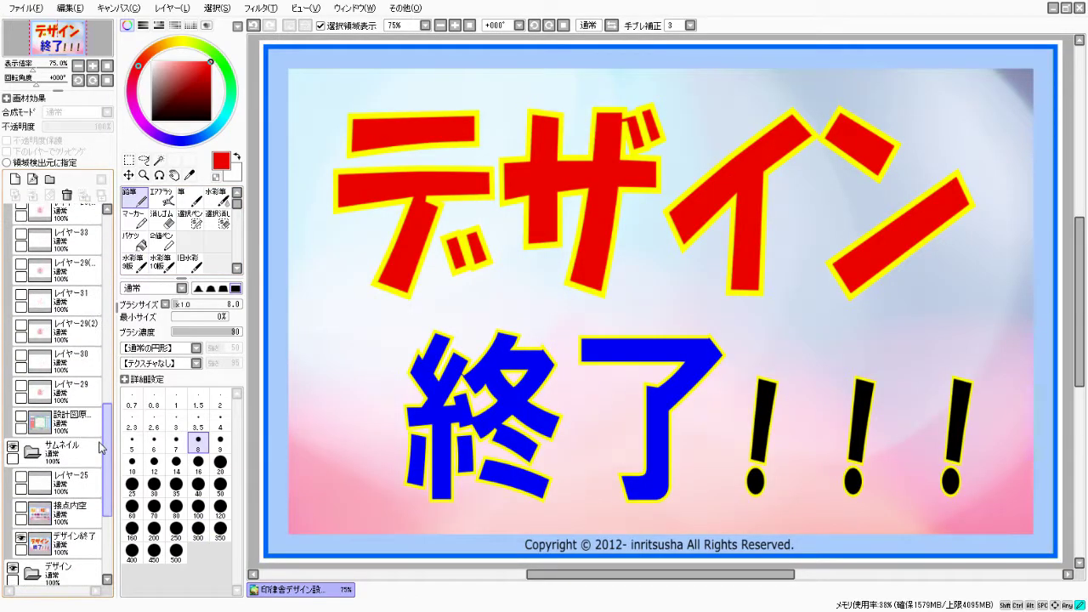
scroll(99, 457, up, 2)
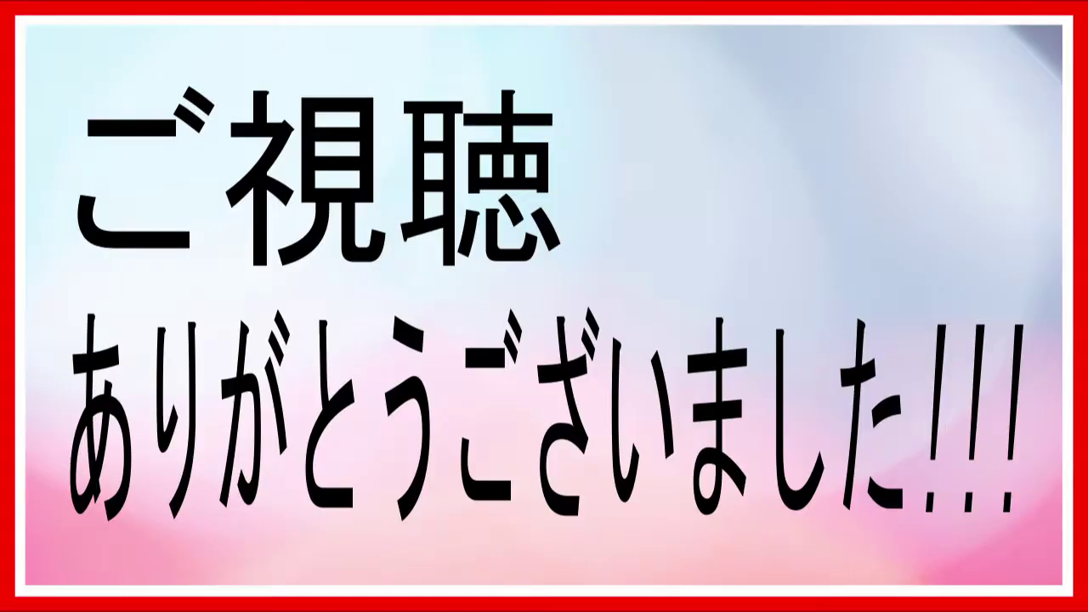